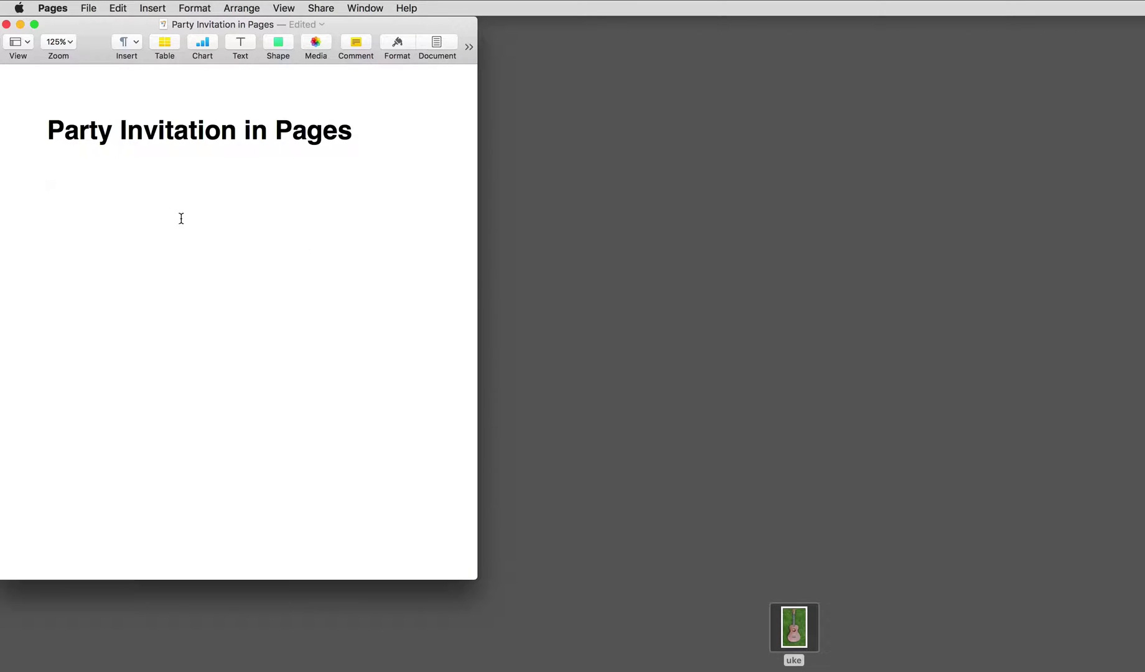
# - Paste the prepared invitation text, with date, venue address and contact e-mail, on a new line below the title
pyautogui.press('Return')
pyautogui.press('super+v')
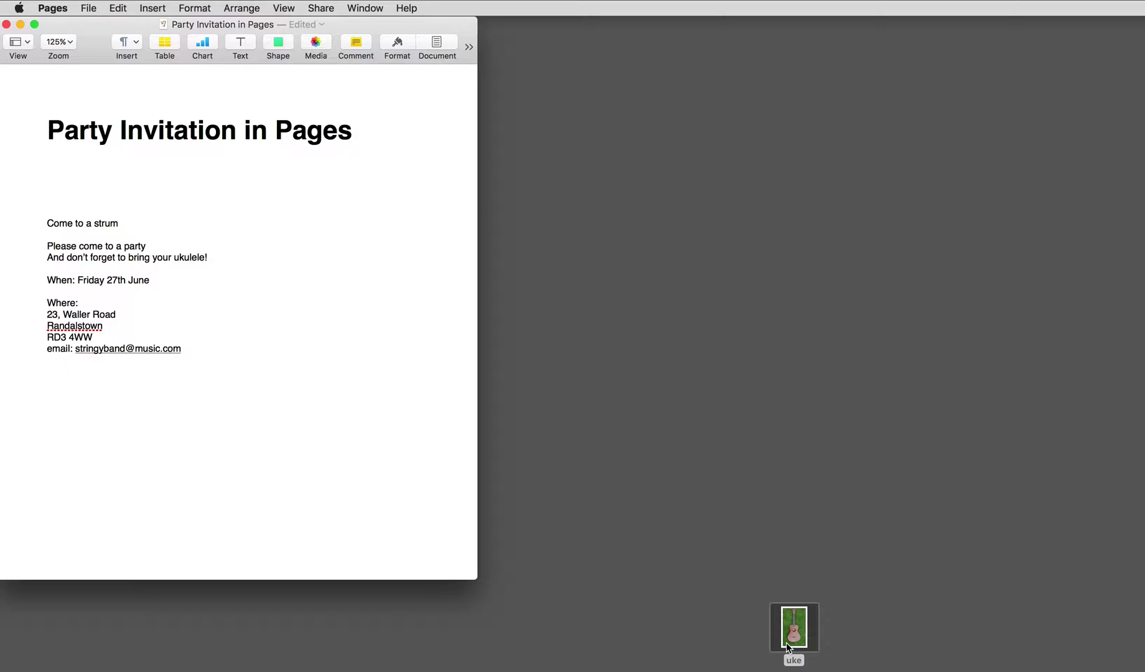
# - Start a new document from a template and pick Photo Card Vertical in the Cards category
pyautogui.click(88, 7)
pyautogui.moveTo(105, 51)
pyautogui.click(105, 26)
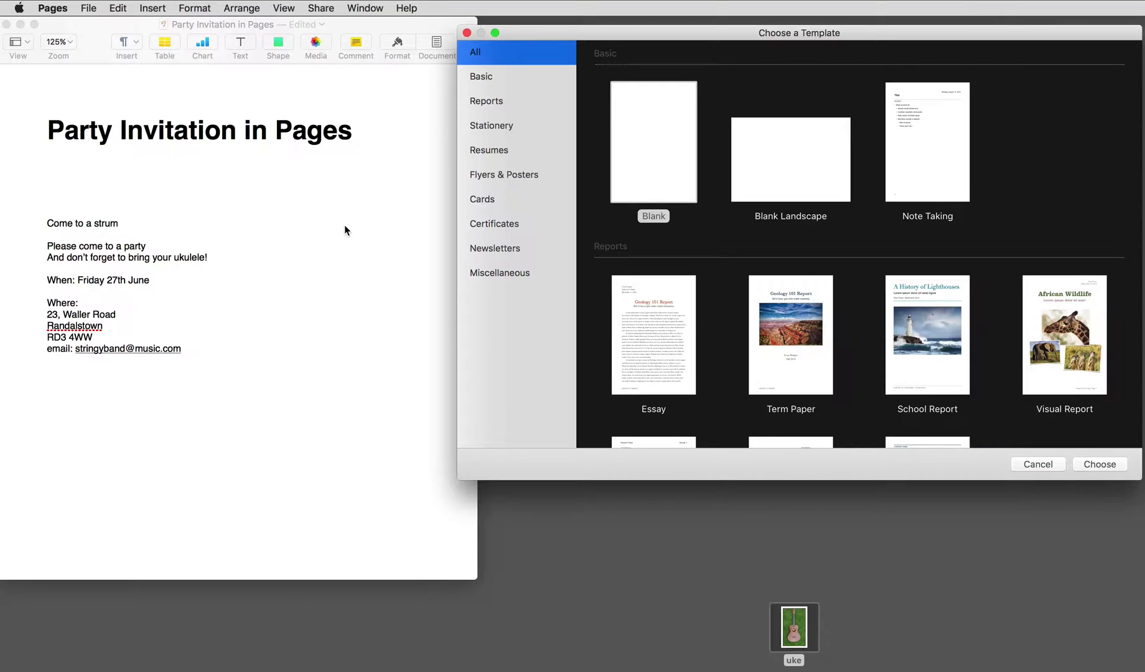
pyautogui.click(478, 77)
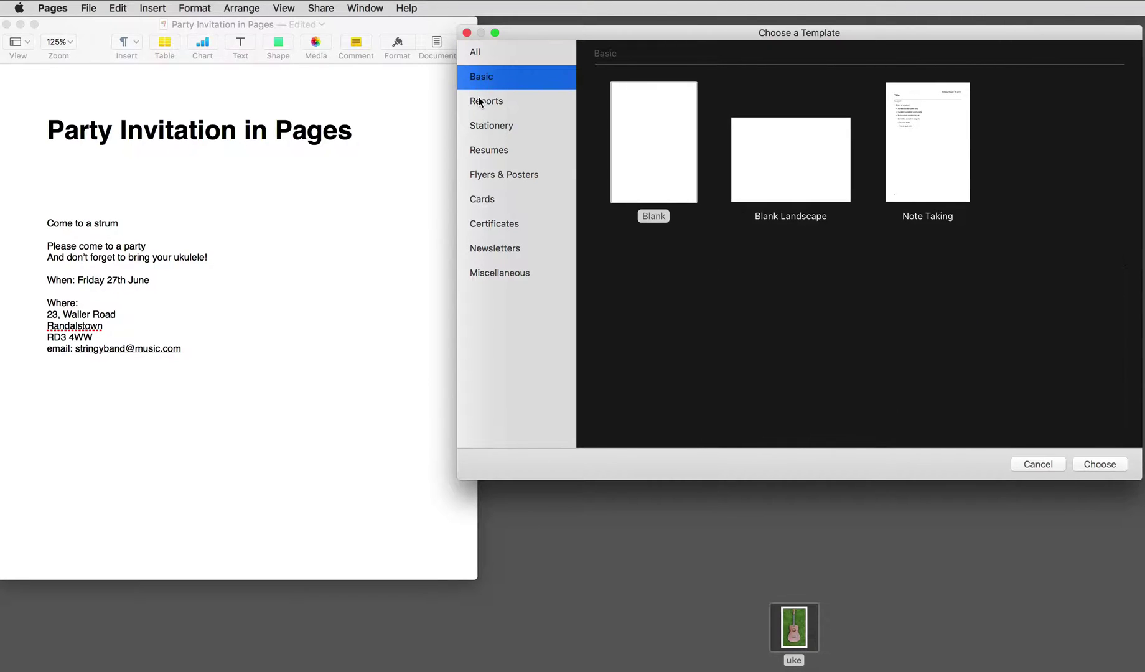
pyautogui.click(481, 102)
pyautogui.click(481, 127)
pyautogui.click(481, 201)
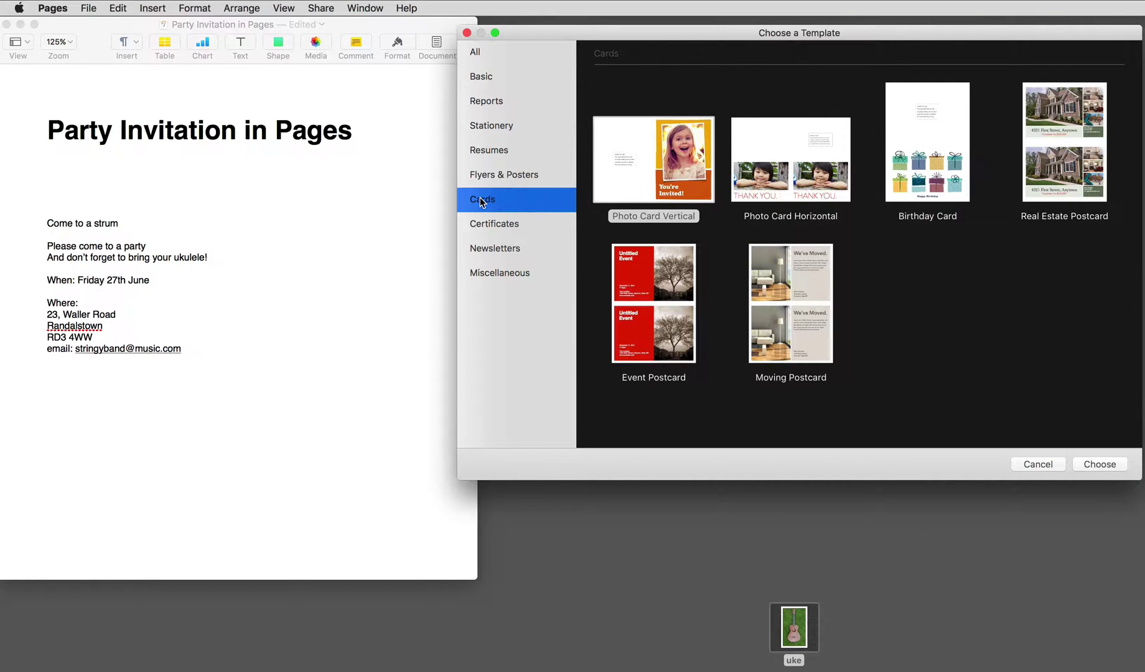
pyautogui.click(653, 158)
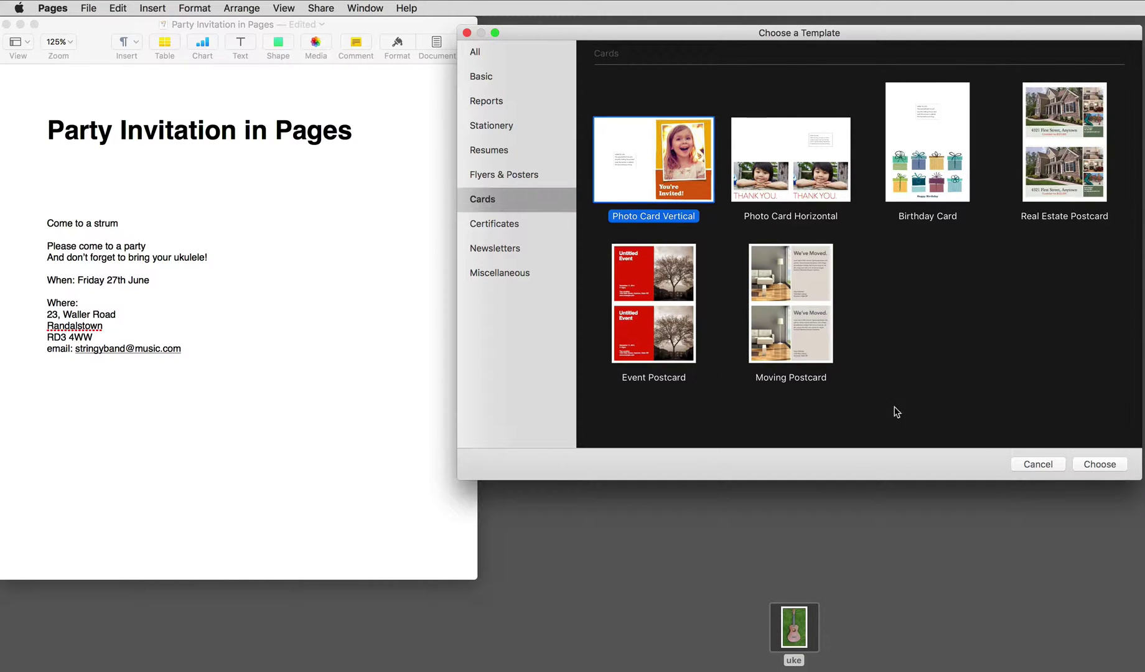
# - Create the Photo Card Vertical card and drop the uke picture onto its sample photo placeholder
pyautogui.click(1092, 466)
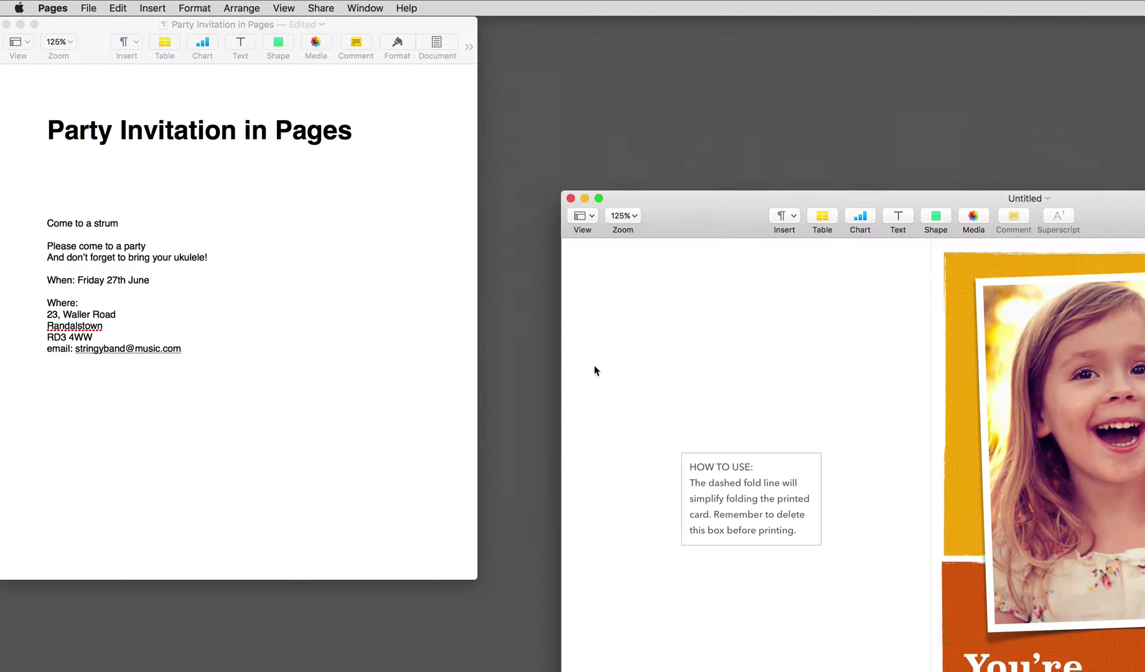
pyautogui.moveTo(721, 221); pyautogui.dragTo(229, 45)
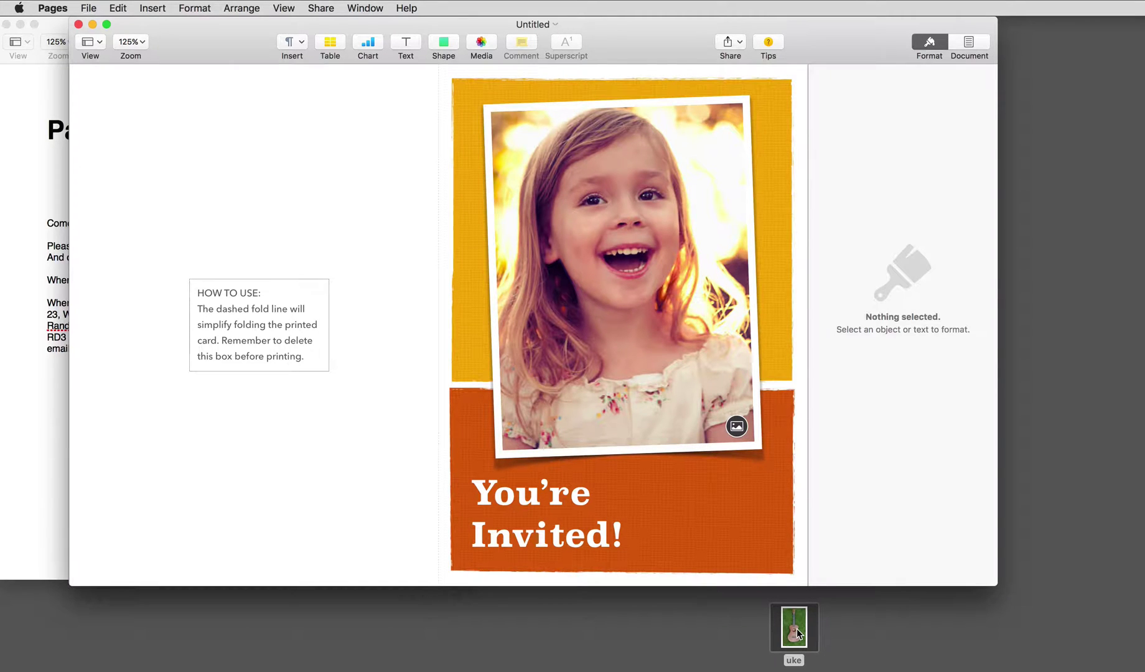
pyautogui.moveTo(798, 634); pyautogui.dragTo(646, 294)
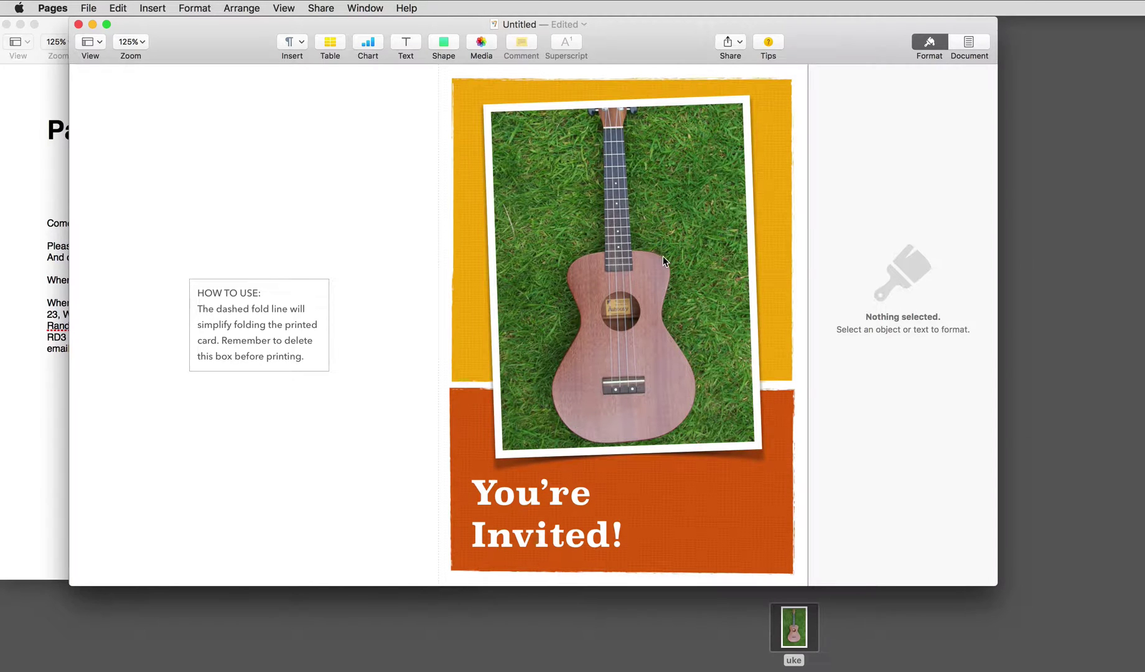
# - Crop the ukulele photo to roughly 8.52 × 13.3 cm so the whole instrument fits, then nudge it up
pyautogui.doubleClick(624, 225)
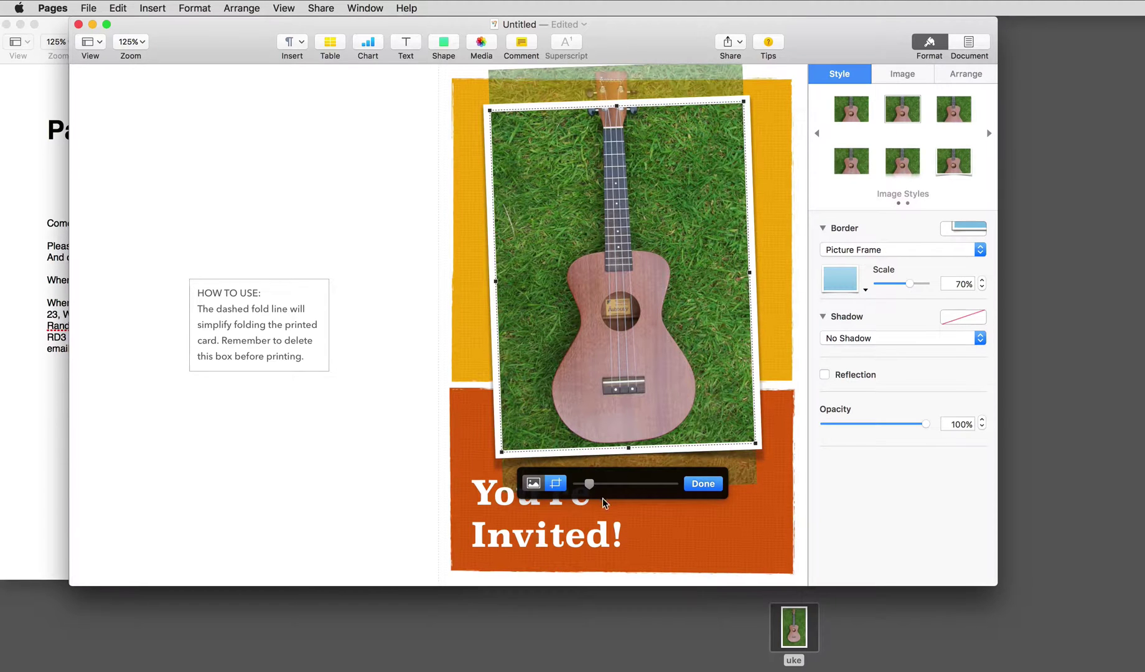
pyautogui.moveTo(590, 485); pyautogui.dragTo(580, 486)
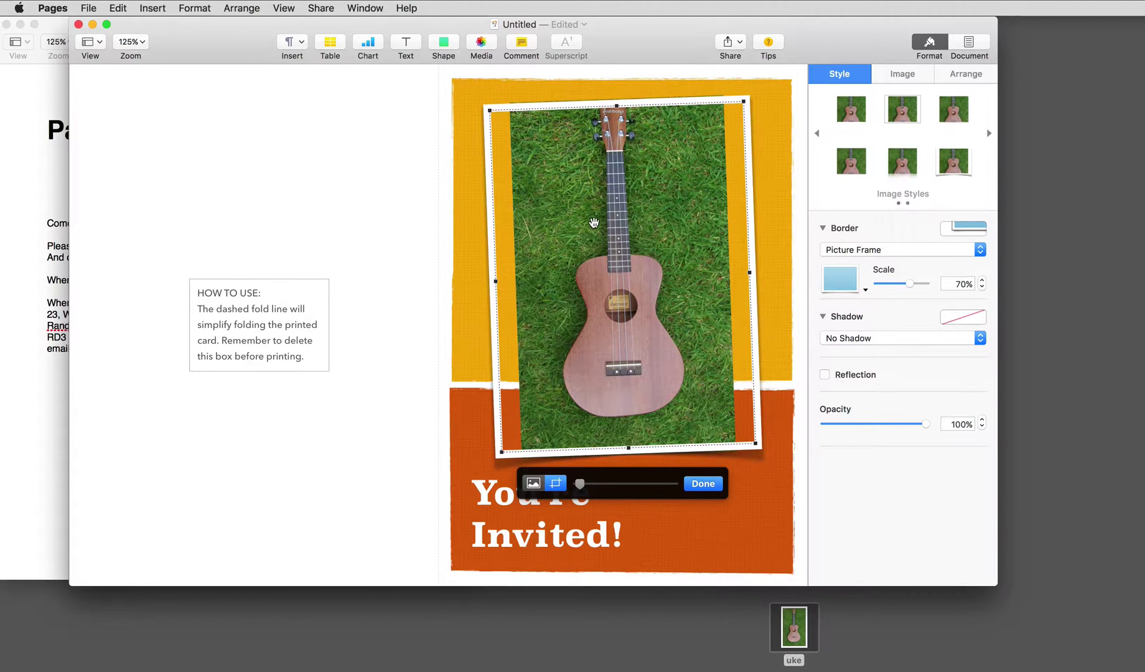
pyautogui.moveTo(595, 225); pyautogui.dragTo(596, 244)
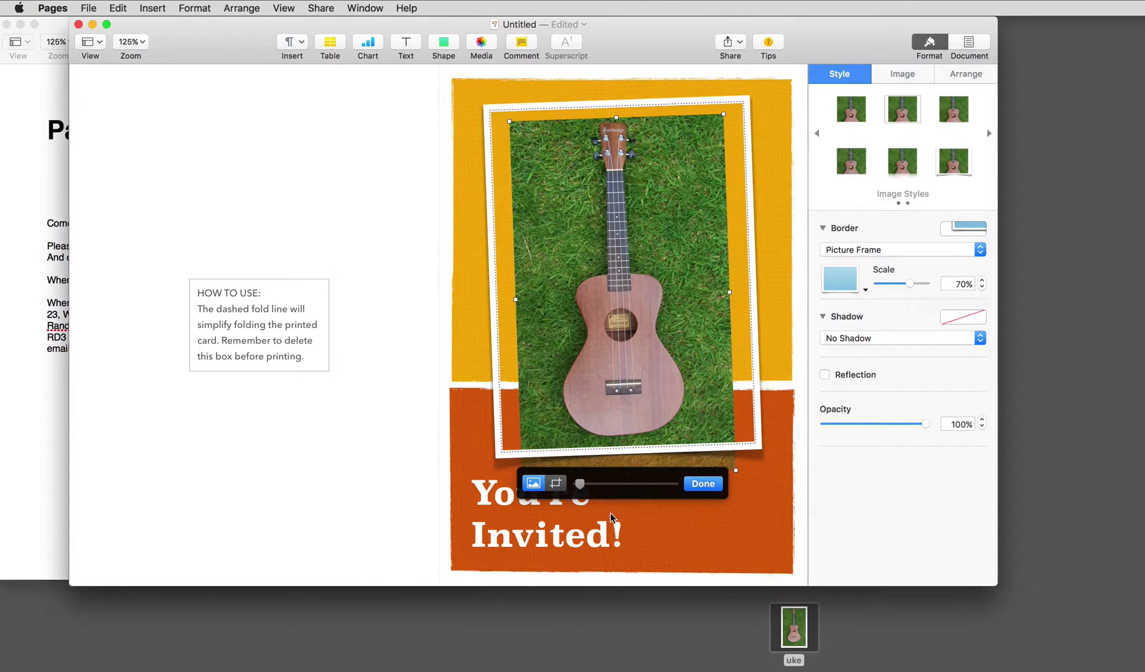
pyautogui.moveTo(495, 283); pyautogui.dragTo(513, 281)
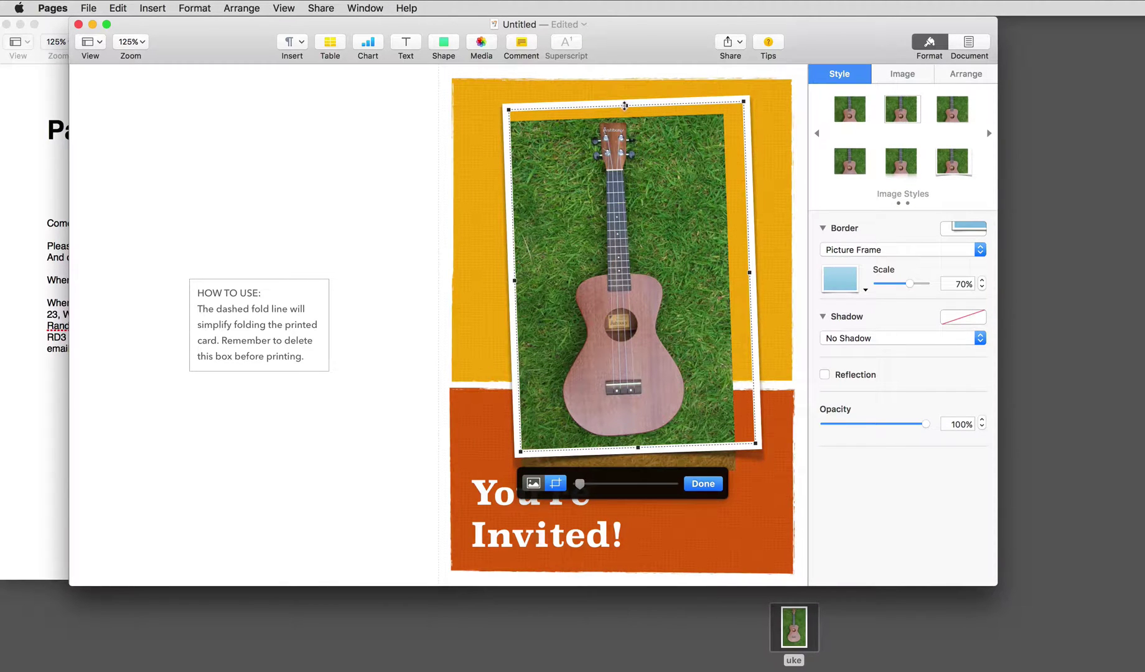
pyautogui.moveTo(625, 106); pyautogui.dragTo(625, 118)
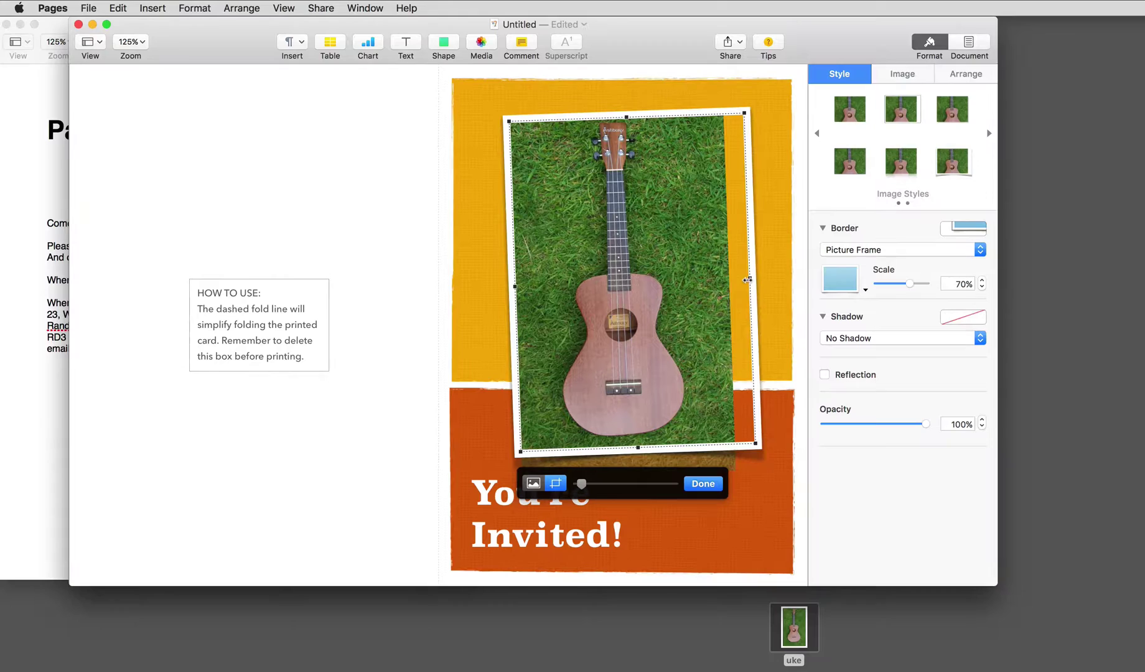
pyautogui.moveTo(750, 278); pyautogui.dragTo(723, 279)
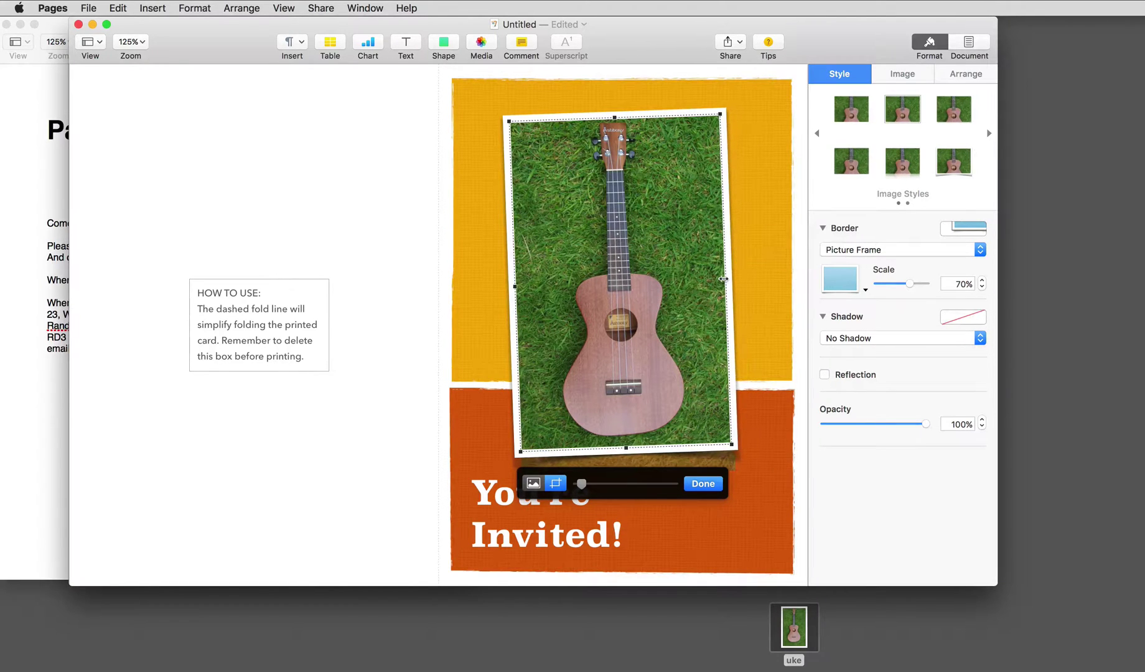
pyautogui.click(702, 485)
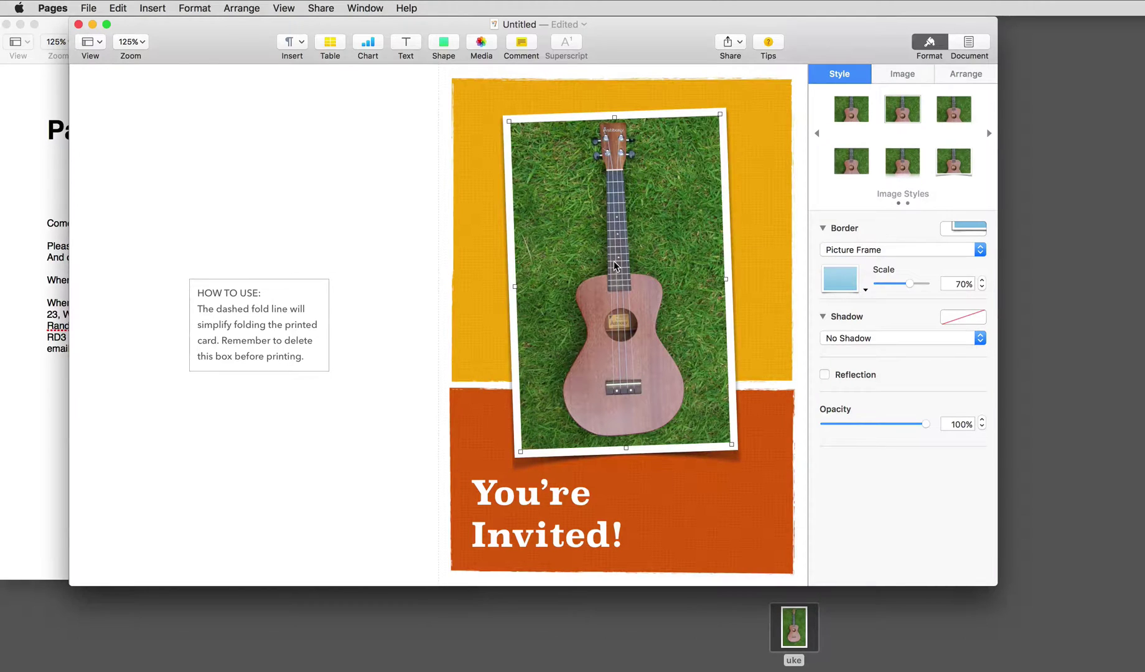
pyautogui.moveTo(614, 266); pyautogui.dragTo(616, 255)
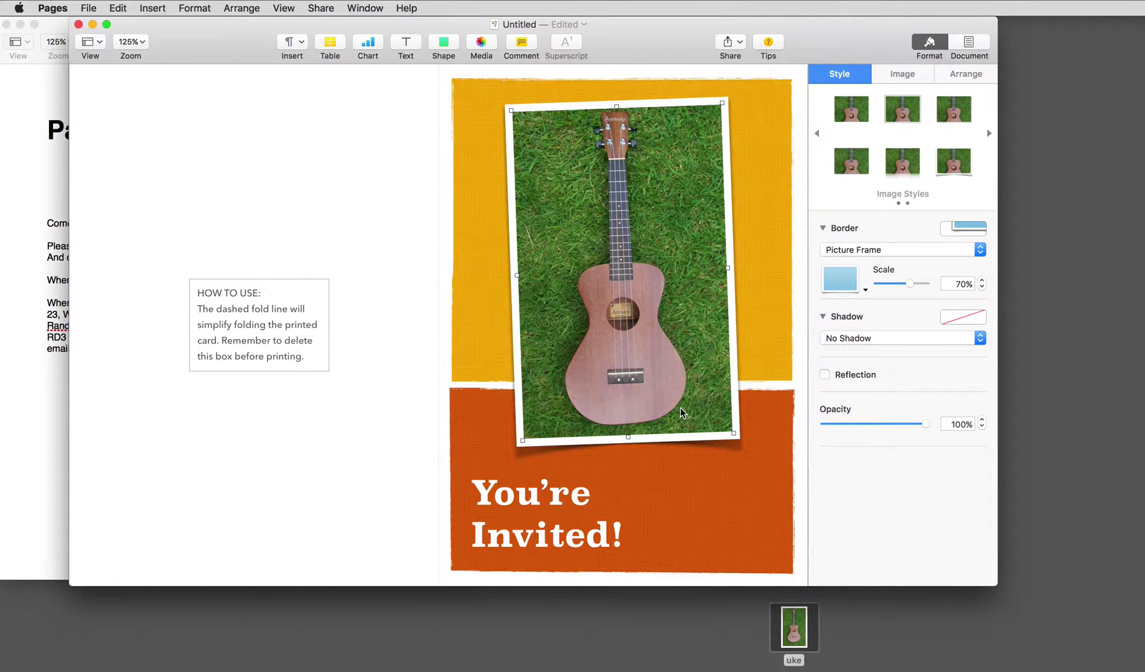
# - Copy the line 'Come to a strum' from the invitation text document
pyautogui.scroll(-5, 736, 521)
pyautogui.scroll(-8, 736, 522)
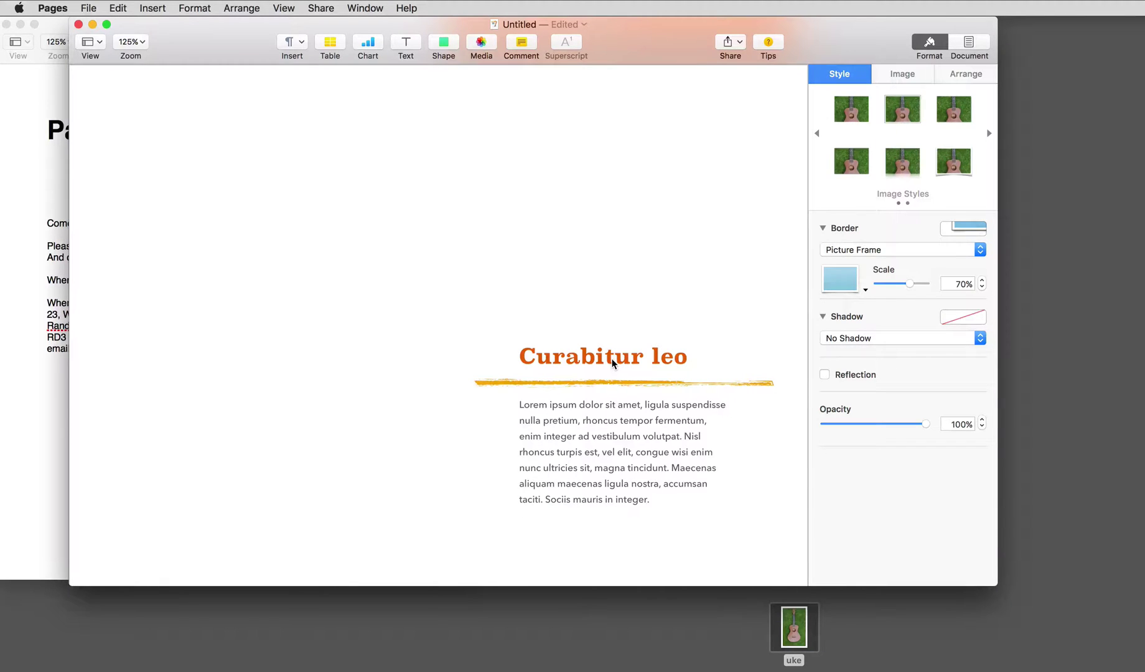
pyautogui.click(21, 272)
pyautogui.moveTo(46, 223); pyautogui.dragTo(118, 222)
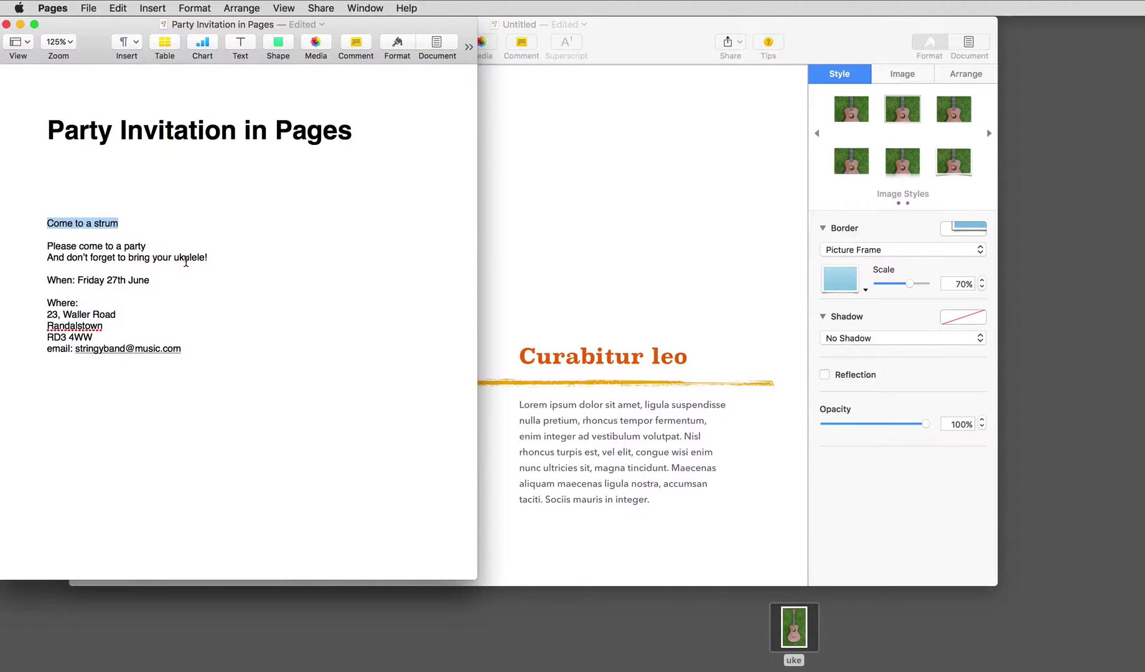
pyautogui.press('super+c')
# - Replace the 'Curabitur leo' heading with 'Come to a strum' via Paste and Match Style, then select the party details
pyautogui.click(601, 359)
pyautogui.click(600, 358)
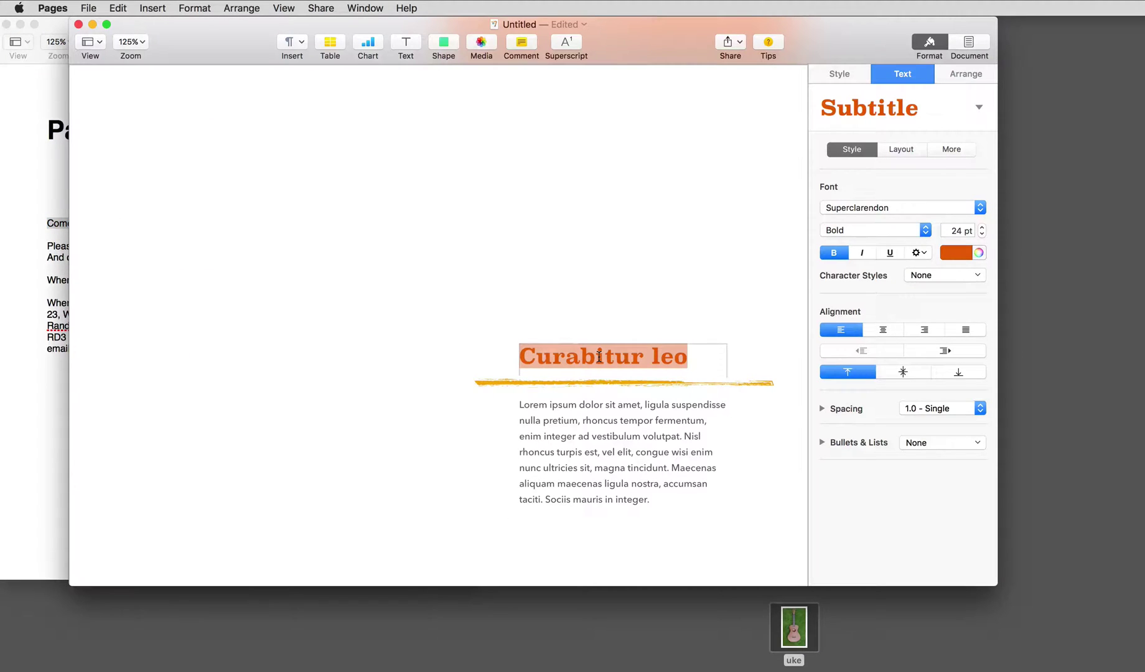
pyautogui.click(120, 8)
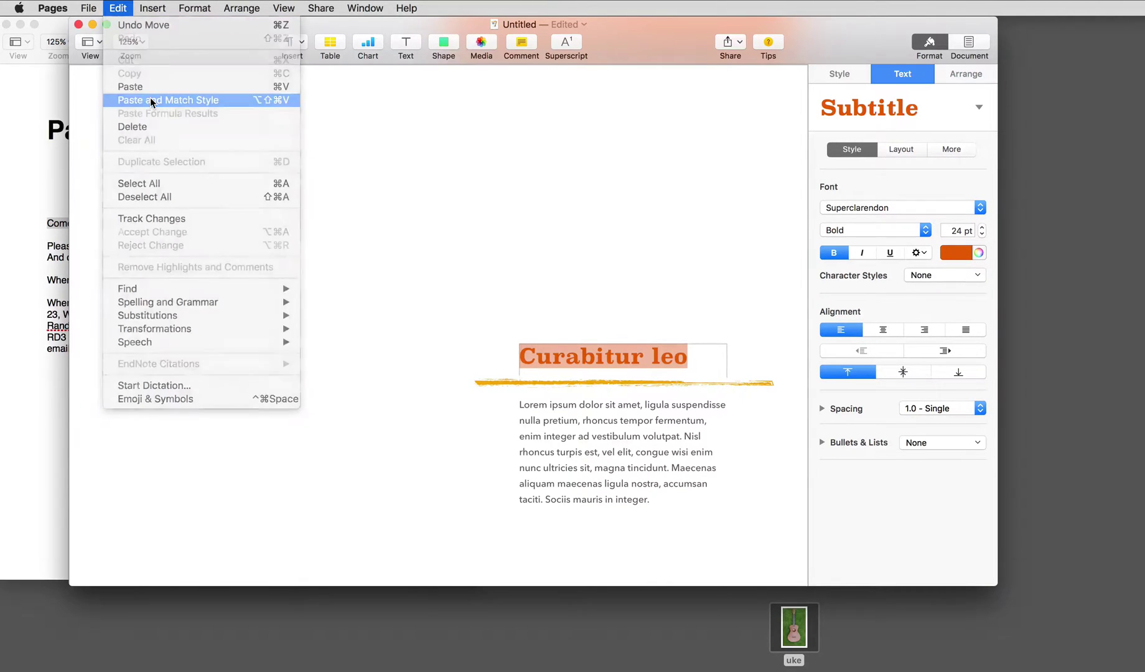
pyautogui.click(151, 103)
pyautogui.click(29, 201)
pyautogui.moveTo(46, 245); pyautogui.dragTo(182, 347)
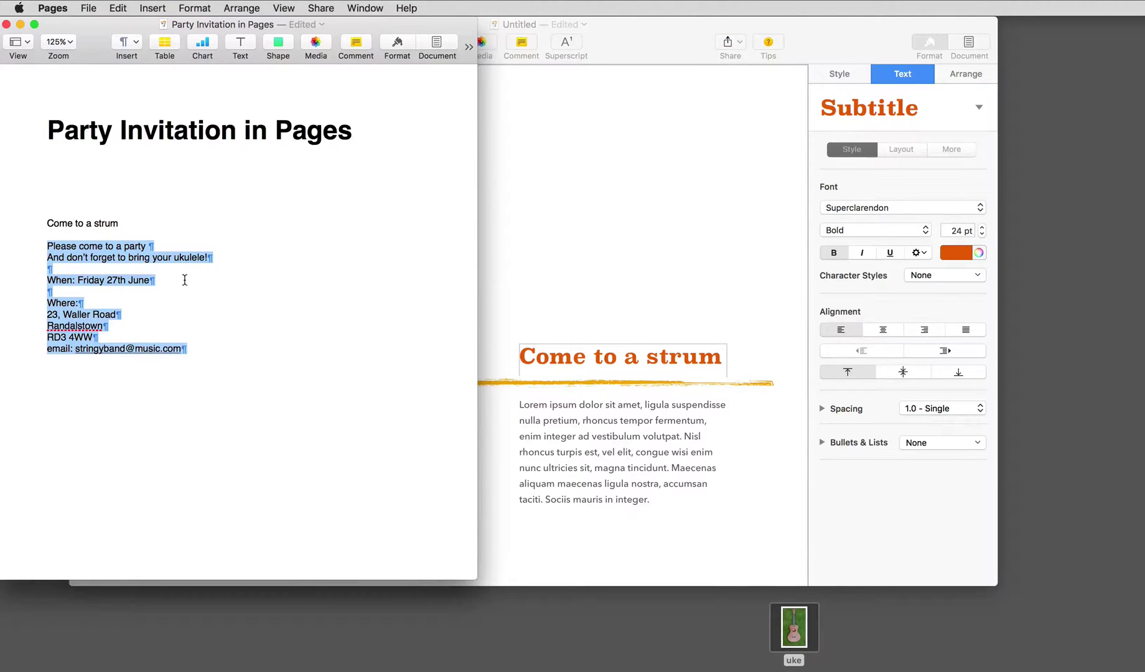
# - Paste the party details over the Lorem ipsum placeholder paragraph in the card's body style
pyautogui.press('super+c')
pyautogui.click(530, 403)
pyautogui.click(532, 409)
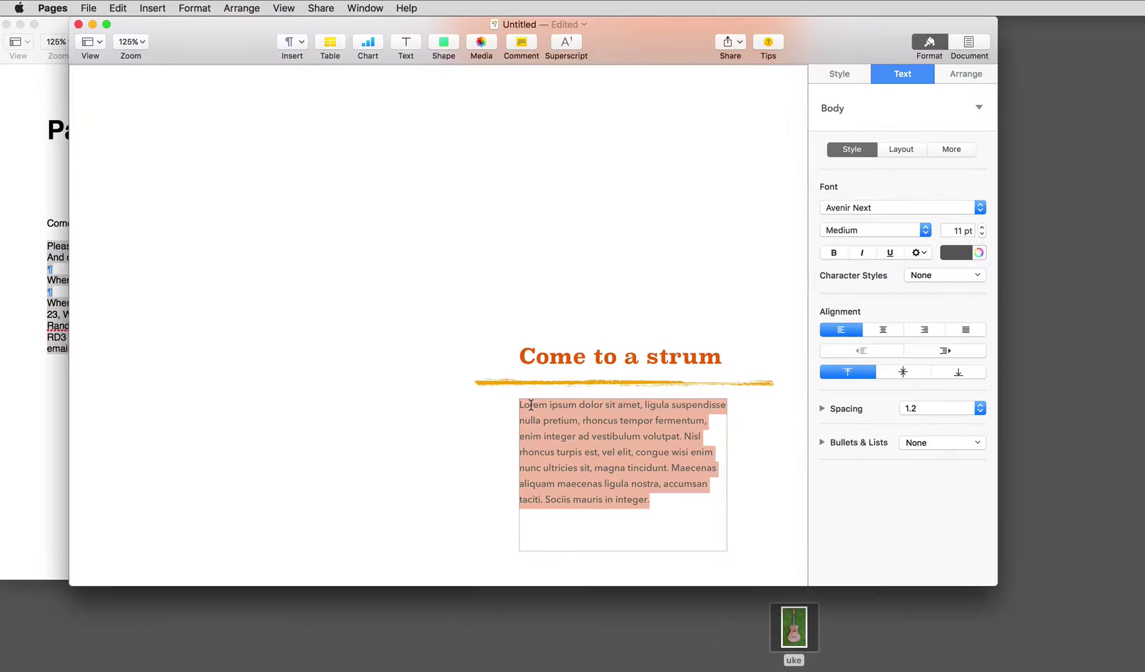
pyautogui.click(117, 8)
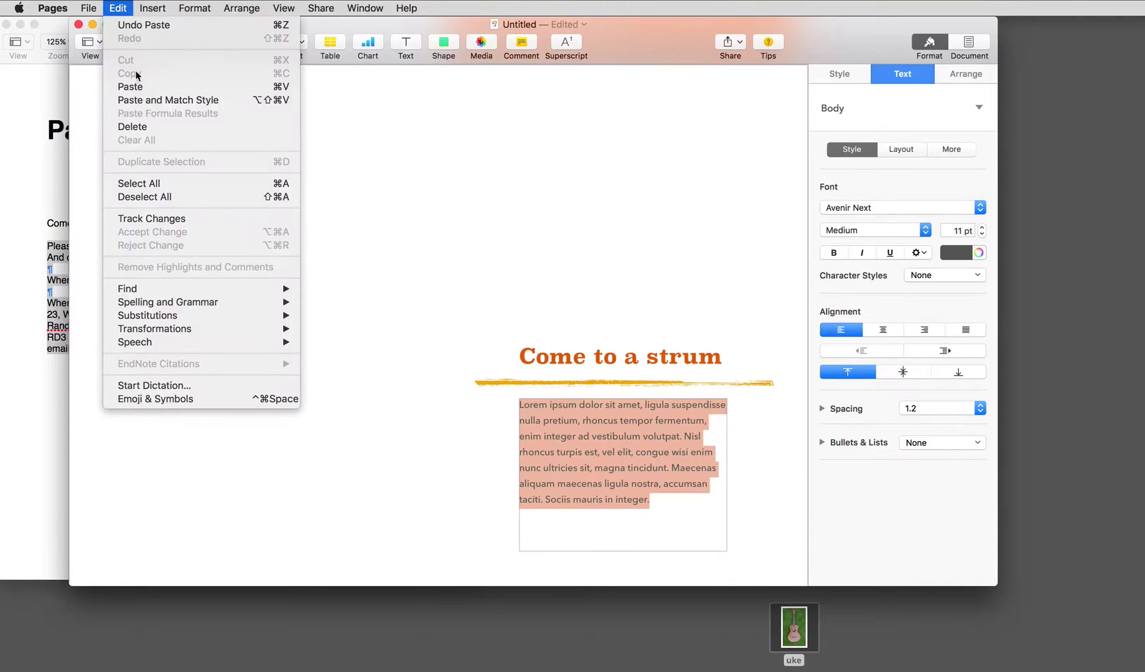
pyautogui.click(144, 101)
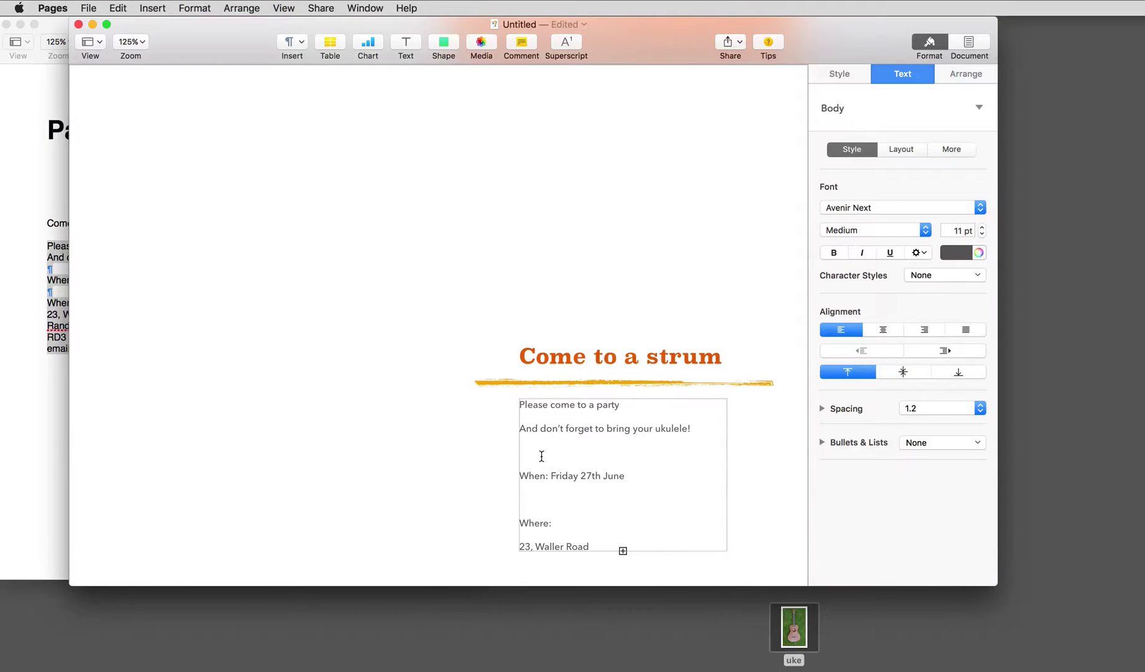
# - Delete the blank lines after 'ukulele!' and between the When and Where lines
pyautogui.click(550, 457)
pyautogui.press('BackSpace')
pyautogui.click(545, 479)
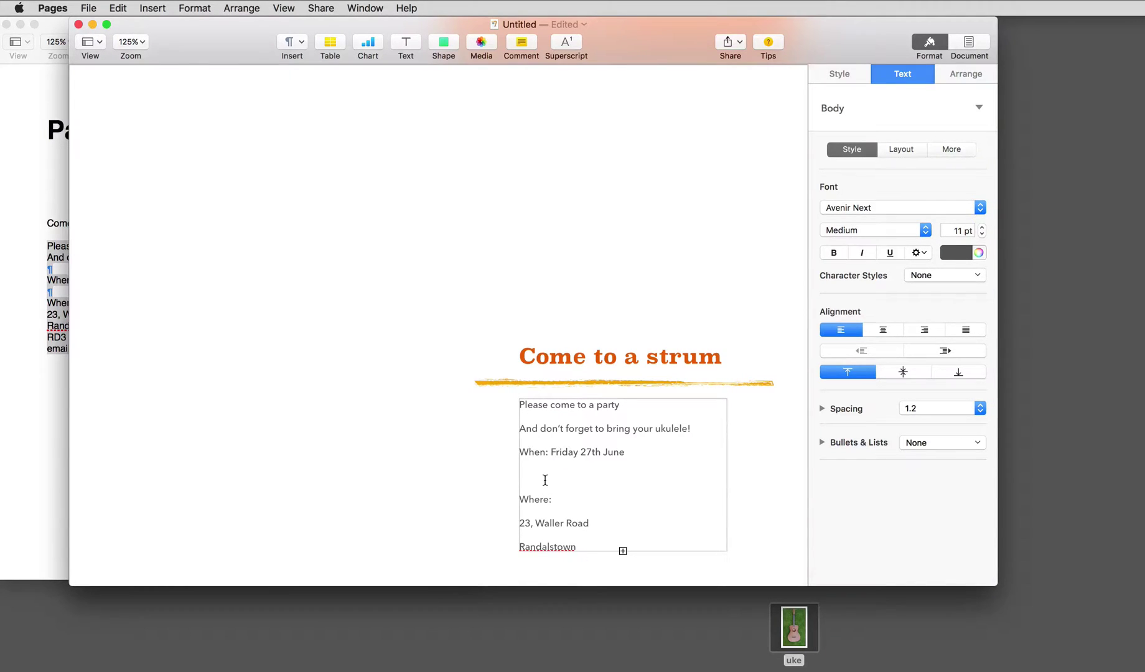
pyautogui.press('BackSpace')
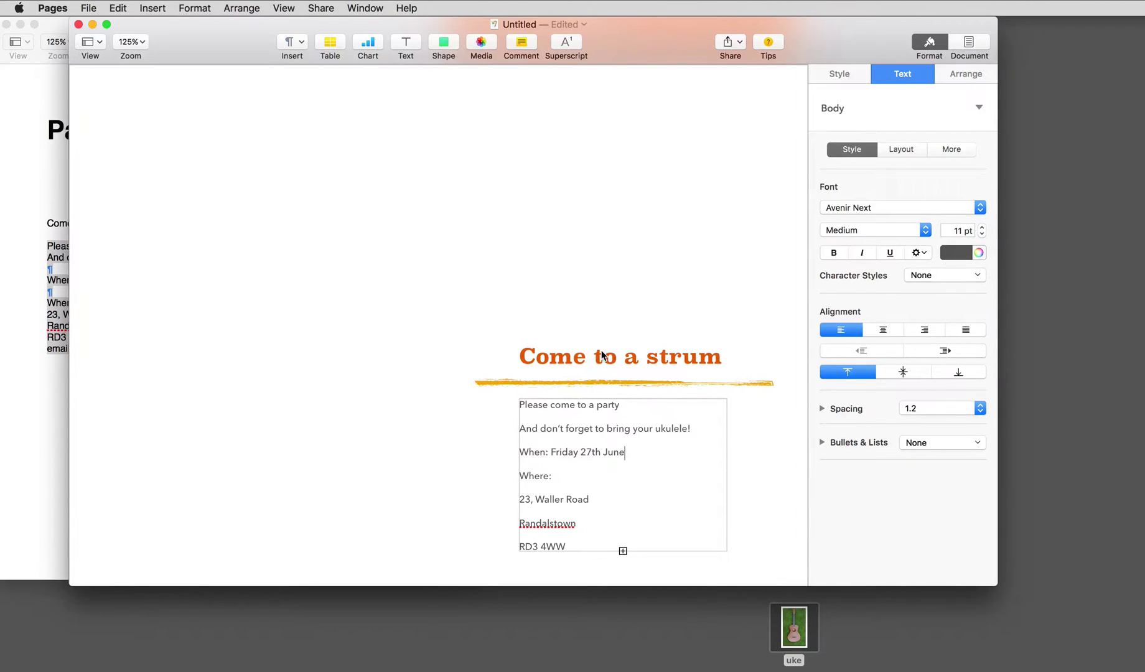
# - Raise the title, orange brush stroke and details box, and lengthen the box so every line fits
pyautogui.moveTo(602, 358); pyautogui.dragTo(597, 321)
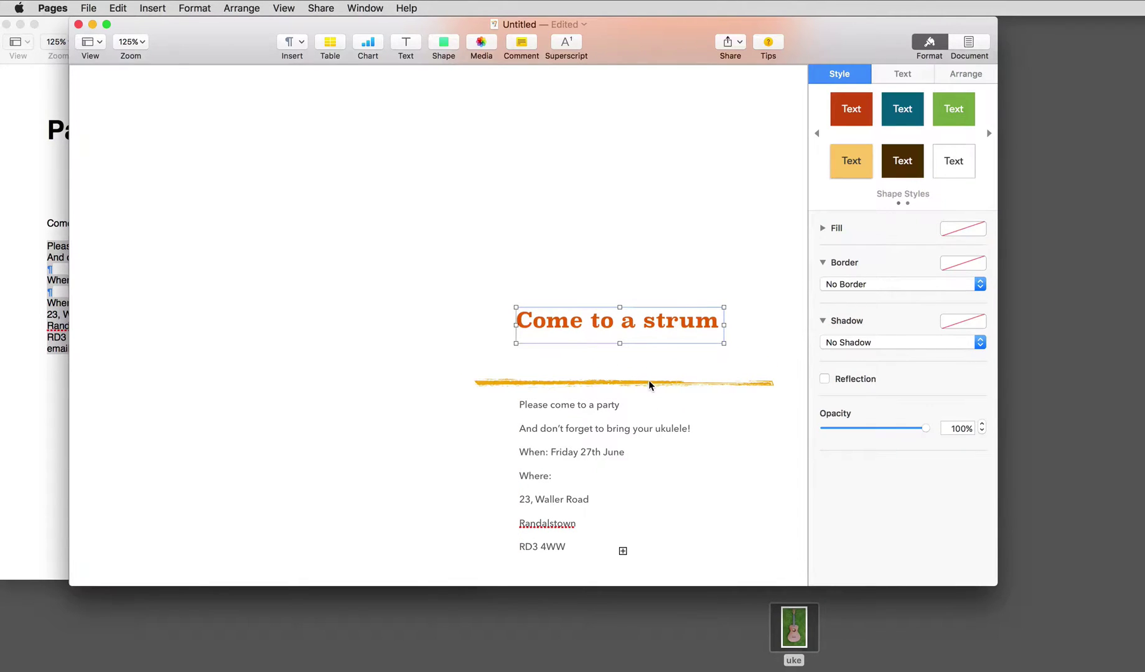
pyautogui.moveTo(649, 384); pyautogui.dragTo(647, 355)
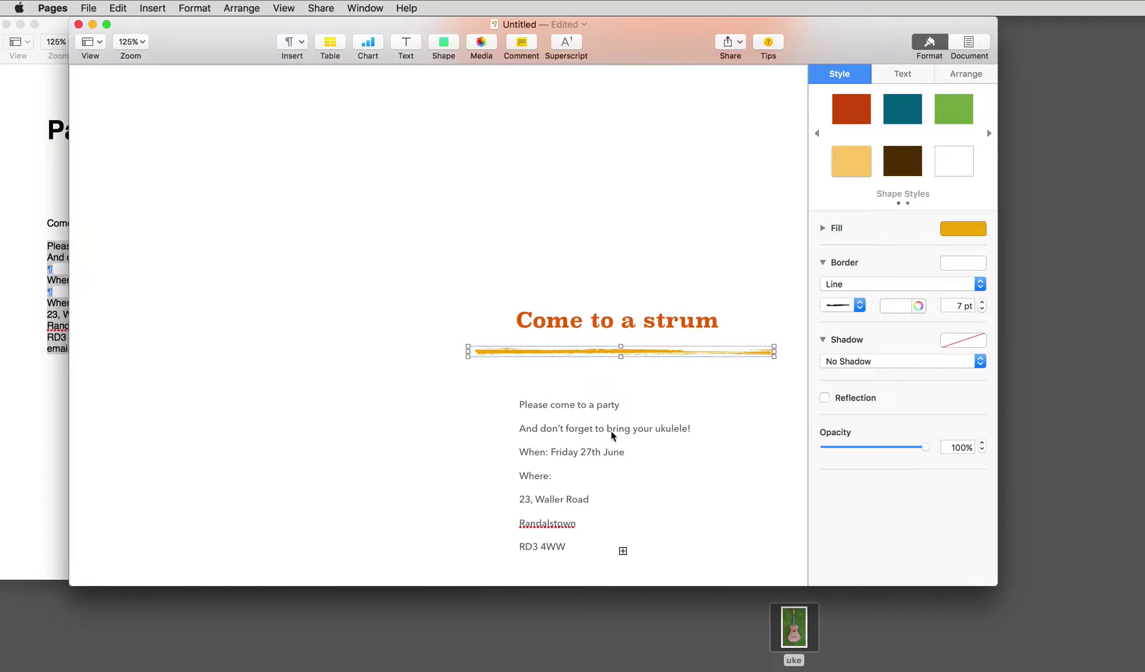
pyautogui.moveTo(612, 437); pyautogui.dragTo(610, 408)
pyautogui.moveTo(619, 524); pyautogui.dragTo(620, 553)
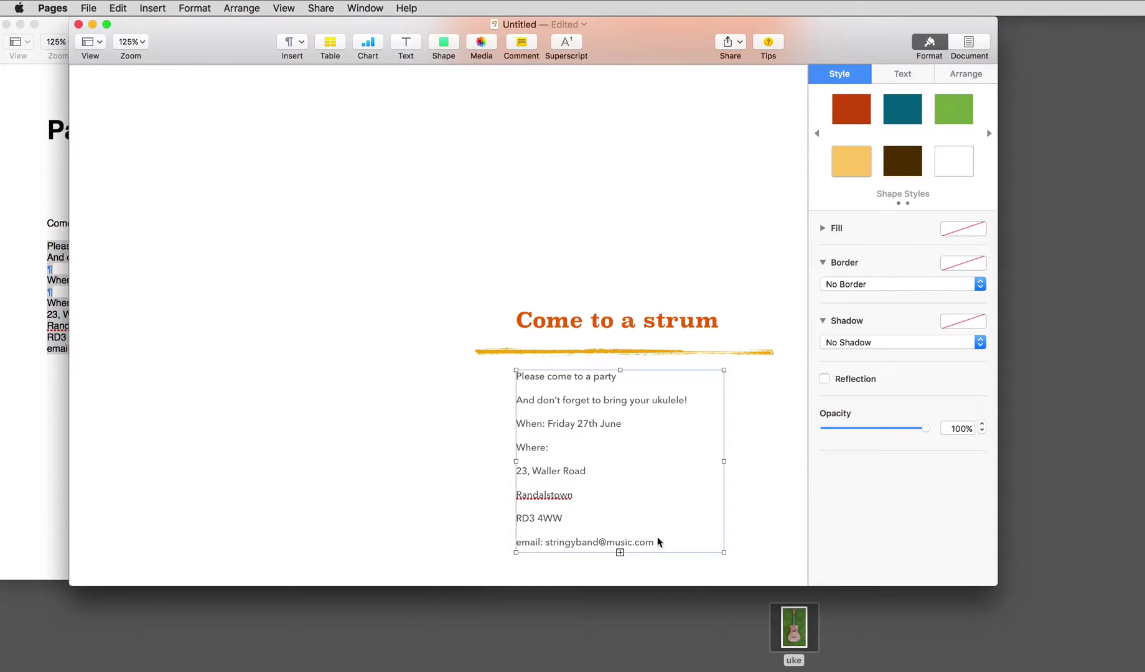
# - Set the three address lines to 1.0 line spacing
pyautogui.click(548, 472)
pyautogui.moveTo(518, 470); pyautogui.dragTo(618, 510)
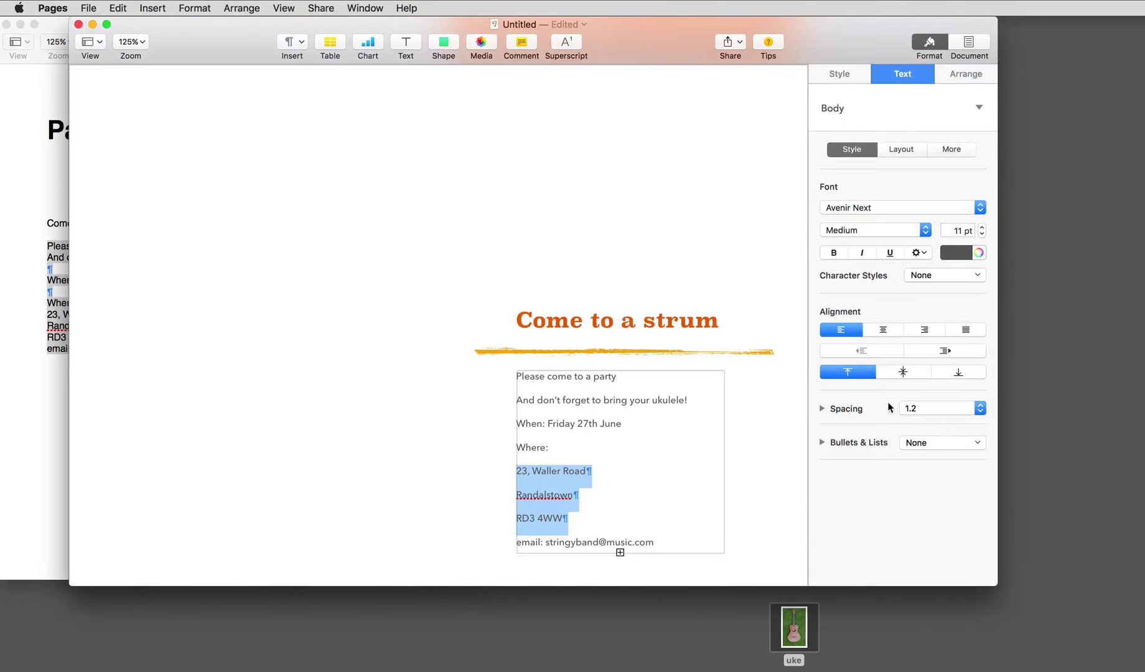
pyautogui.click(979, 411)
pyautogui.click(956, 398)
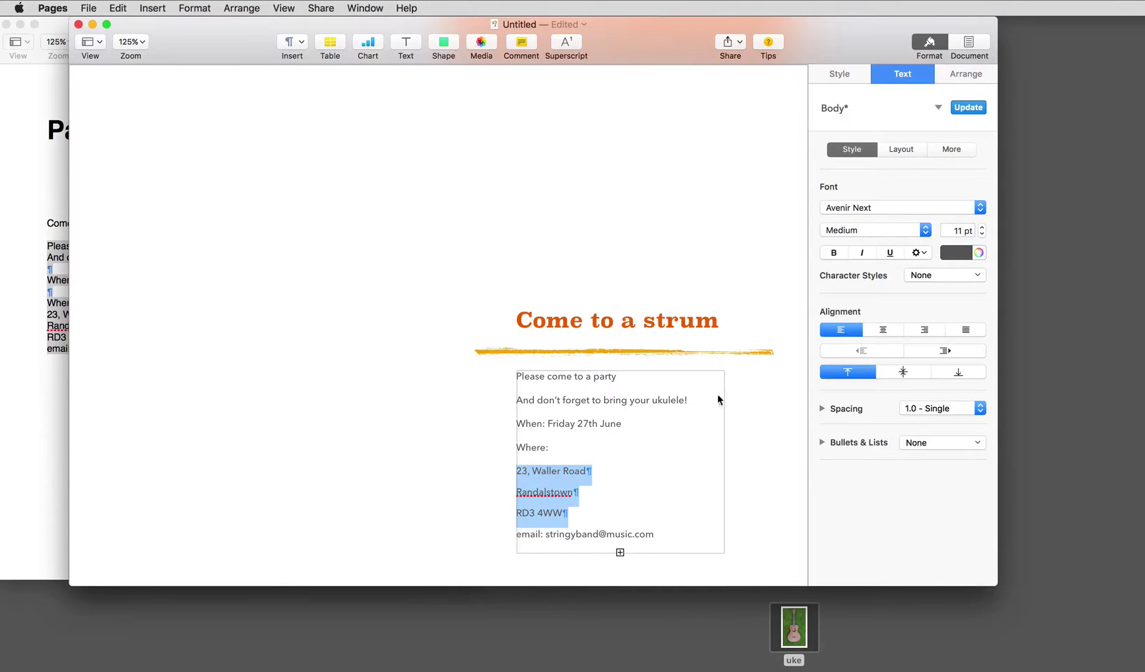
# - Make 'Please come to a party' bold, centred and 16 pt
pyautogui.tripleClick(601, 376)
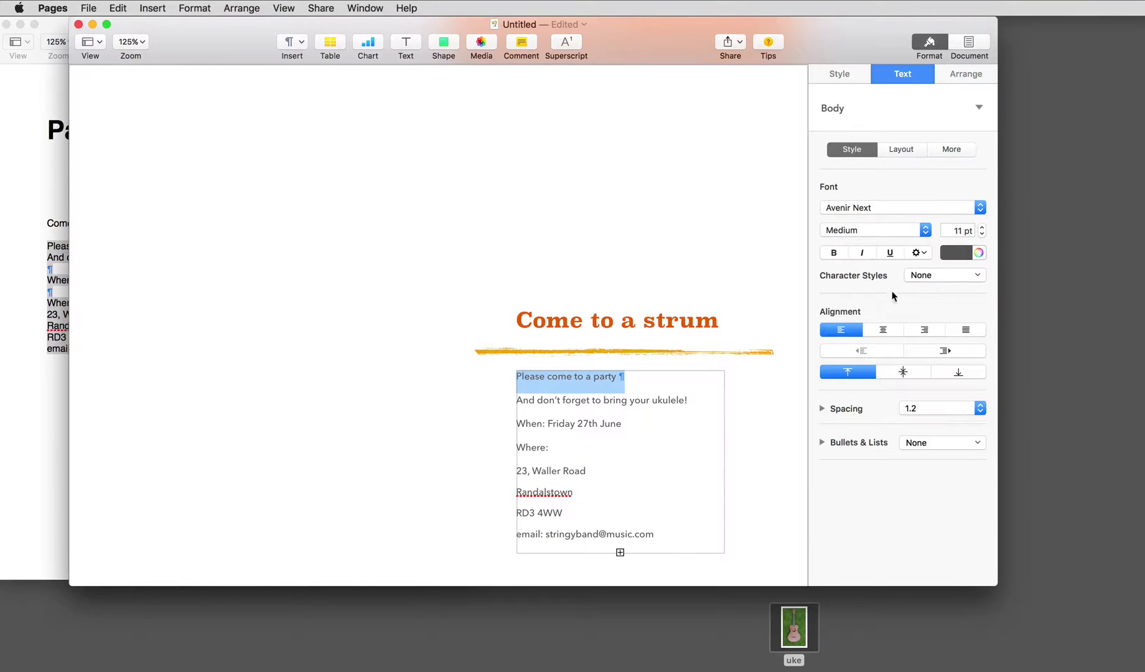
pyautogui.click(834, 254)
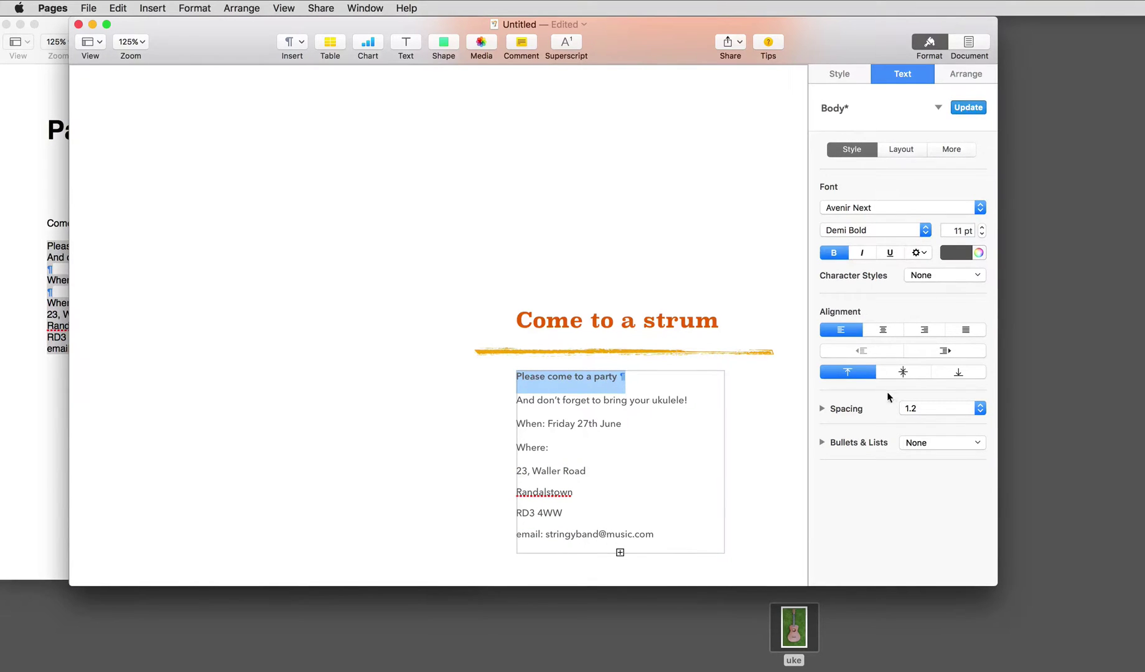
pyautogui.click(882, 329)
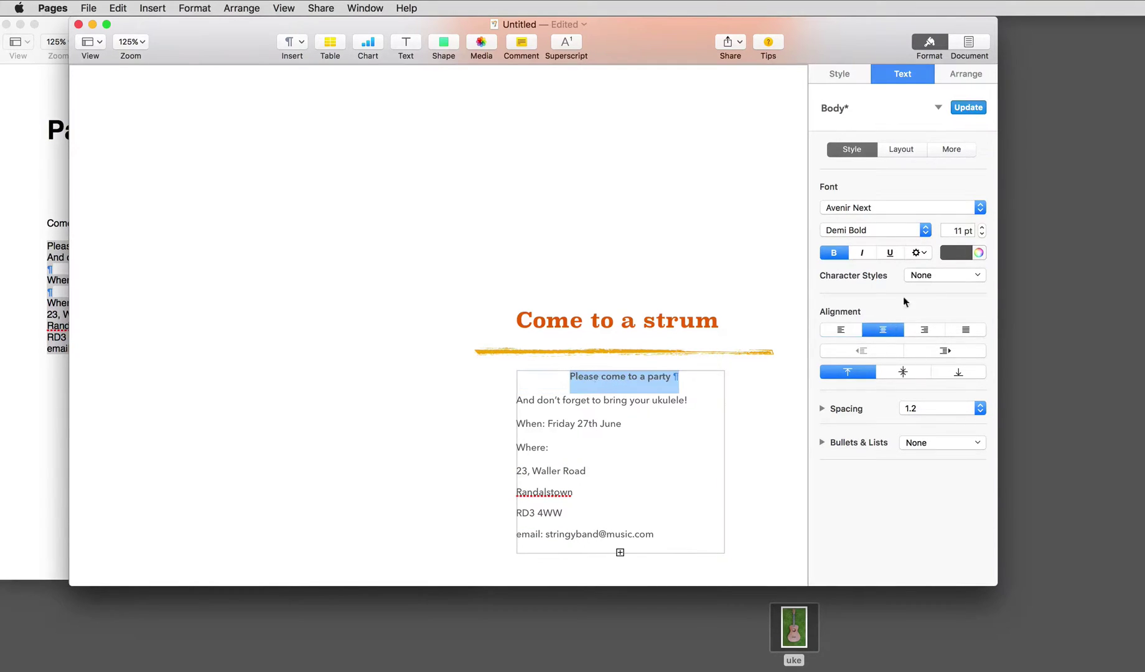
pyautogui.click(982, 227)
pyautogui.click(981, 227)
pyautogui.click(982, 227)
pyautogui.click(982, 228)
pyautogui.click(982, 227)
# - Centre the e-mail line and colour it teal
pyautogui.click(661, 519)
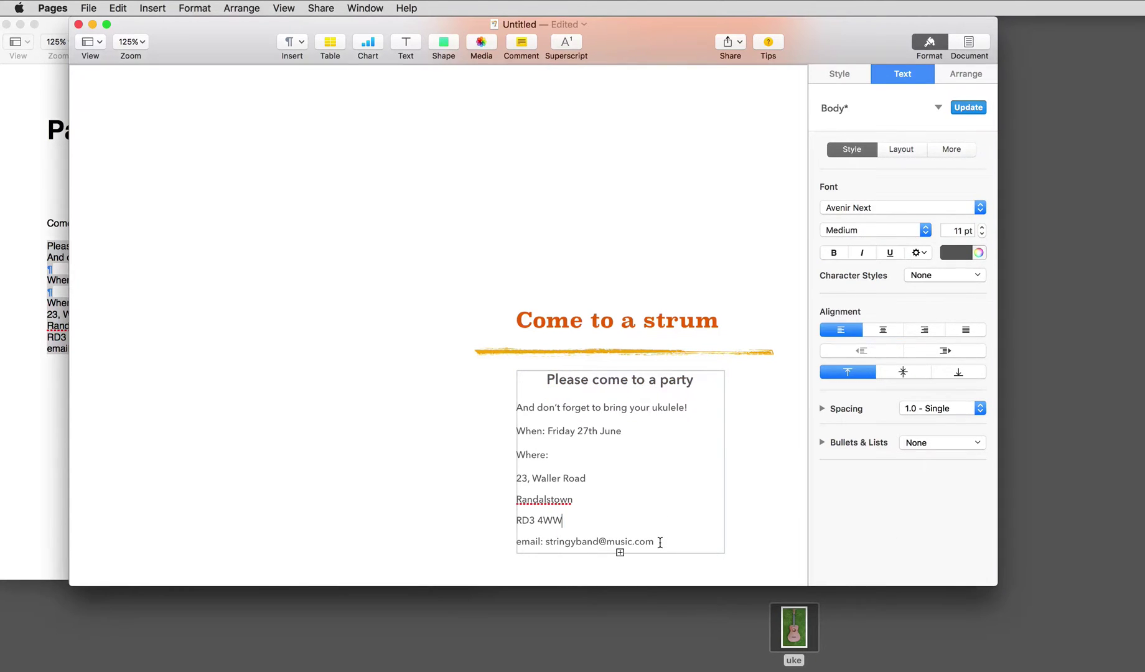
pyautogui.click(659, 541)
pyautogui.moveTo(642, 542); pyautogui.dragTo(514, 539)
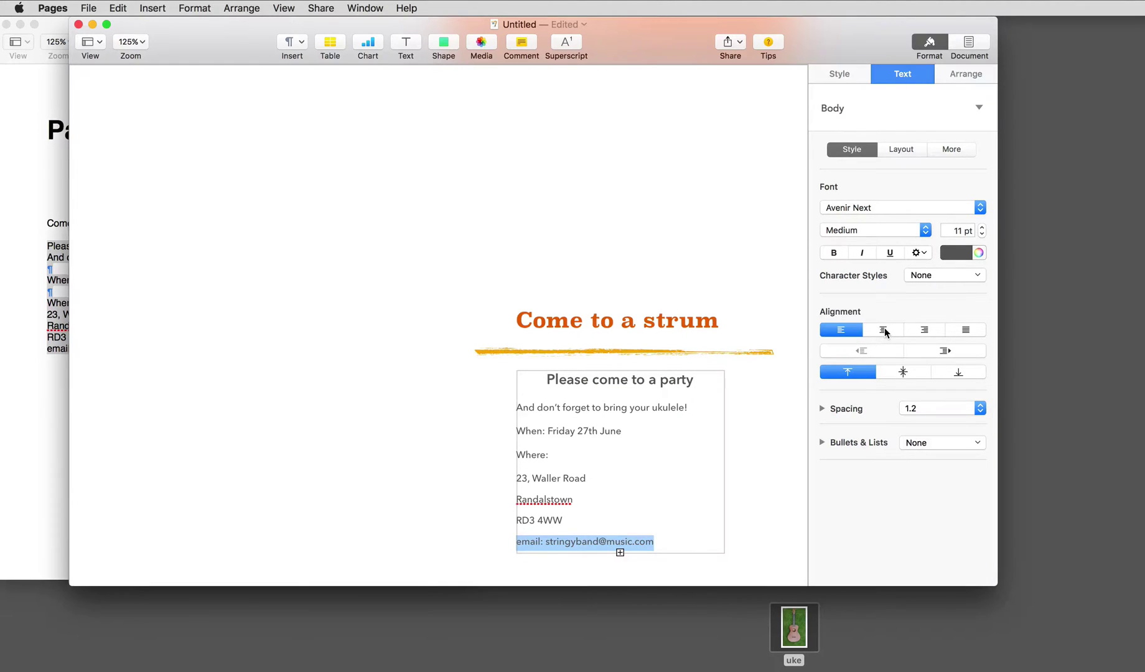
pyautogui.click(883, 331)
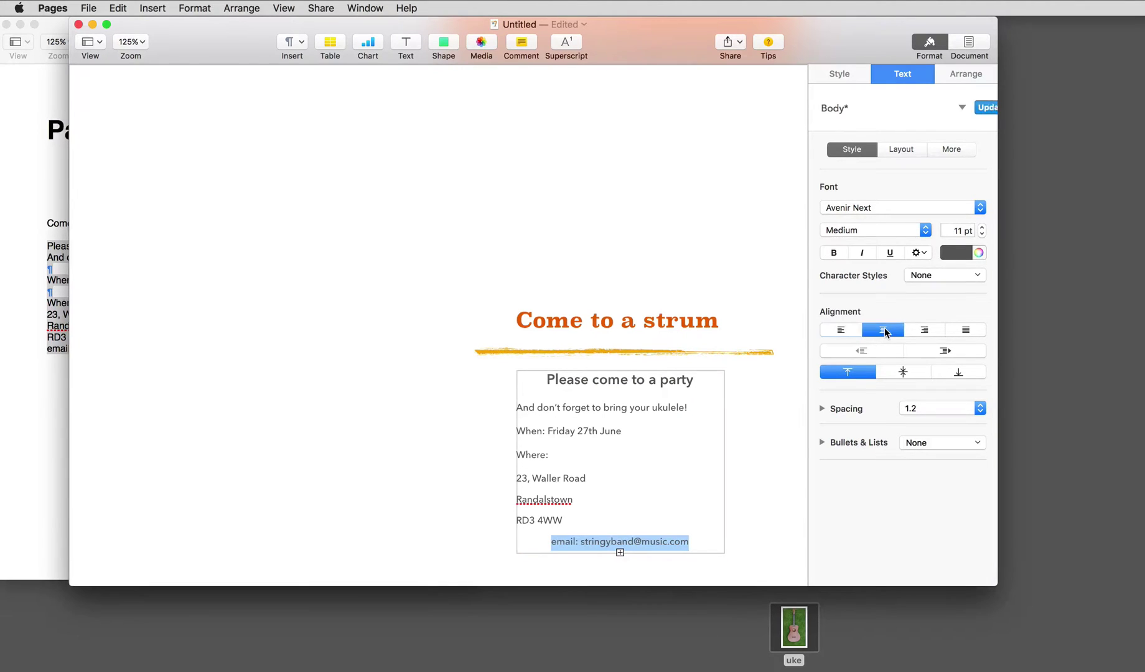
pyautogui.click(966, 252)
pyautogui.click(897, 296)
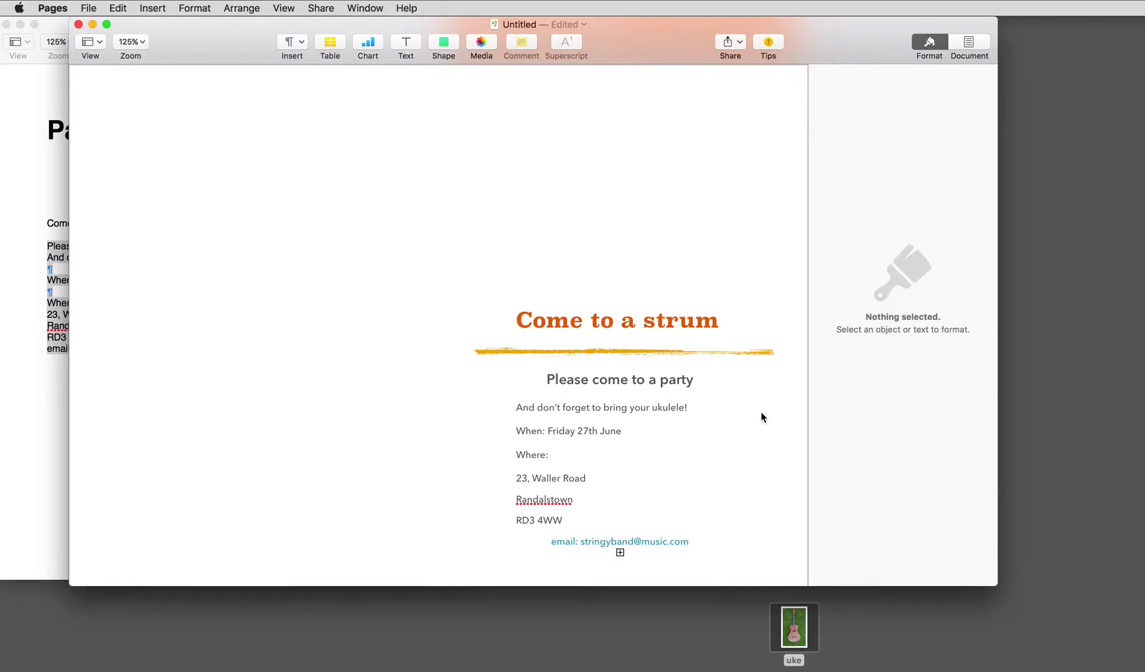
# - Delete the HOW TO USE fold-line instruction box beside the ukulele front page
pyautogui.scroll(5, 643, 222)
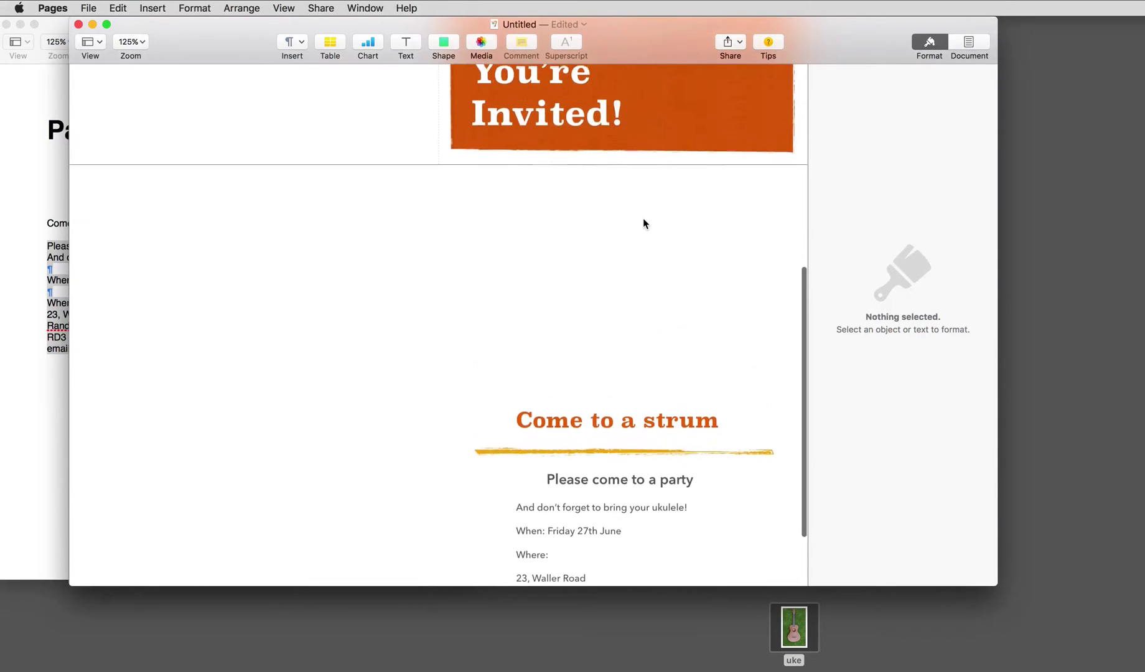
pyautogui.scroll(10, 643, 223)
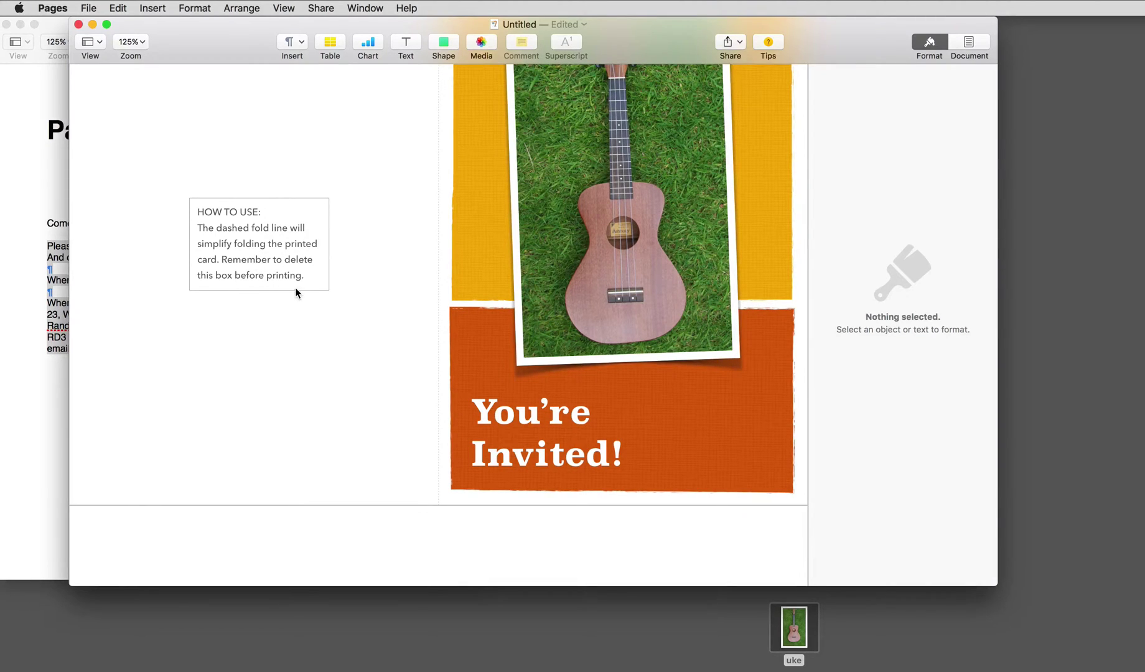
pyautogui.click(286, 209)
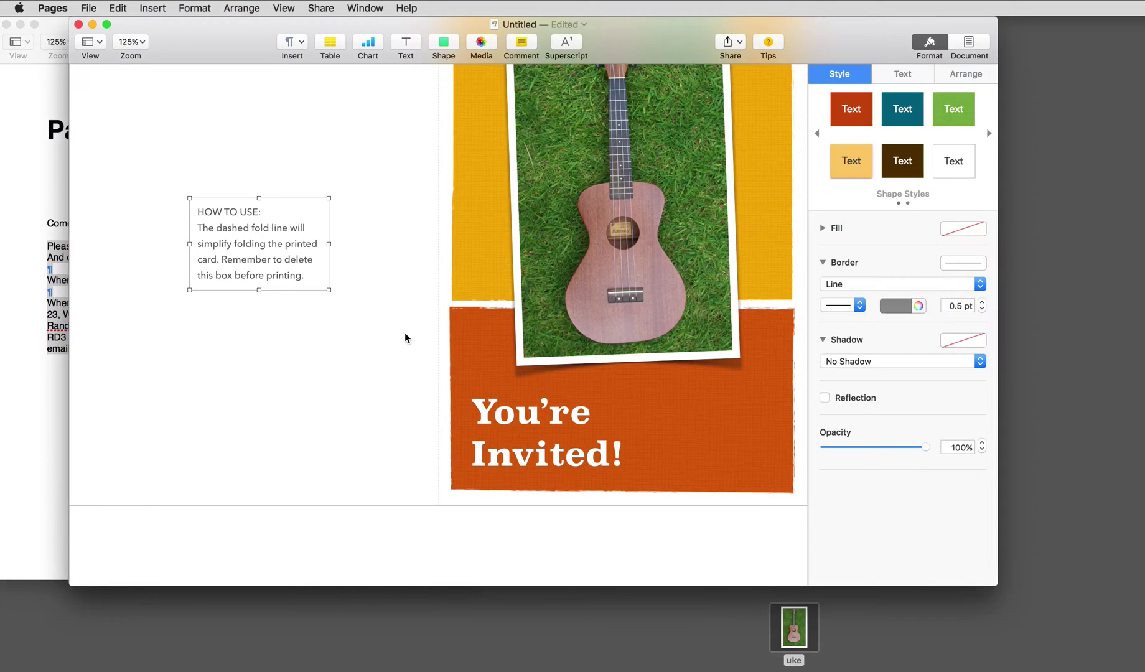
pyautogui.press('BackSpace')
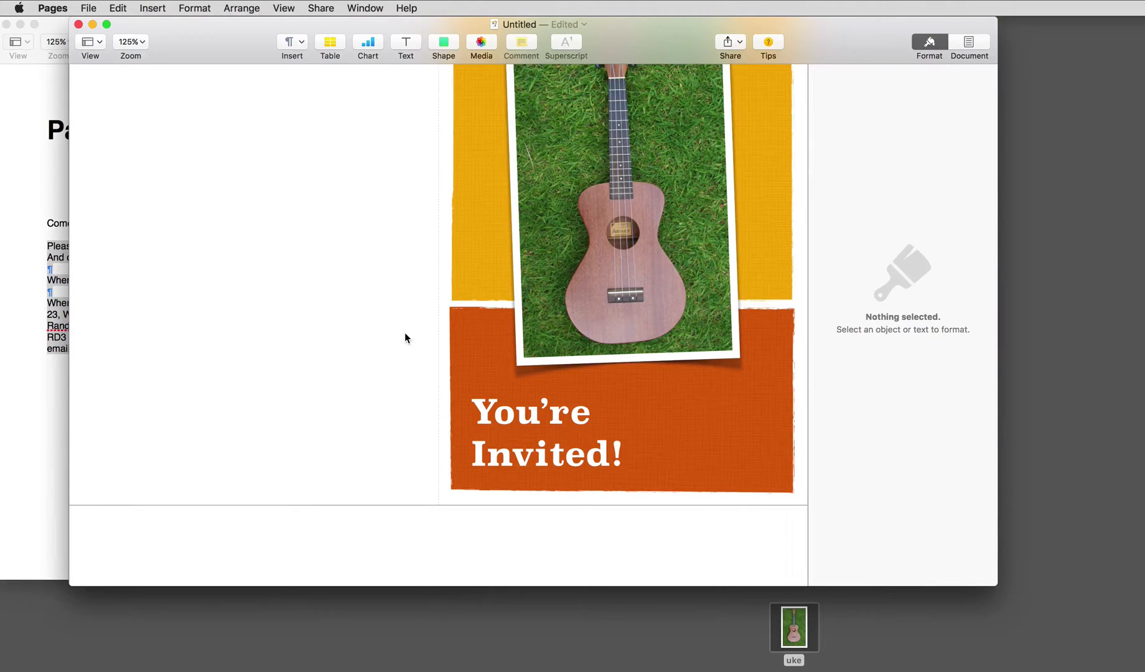
pyautogui.scroll(3, 404, 338)
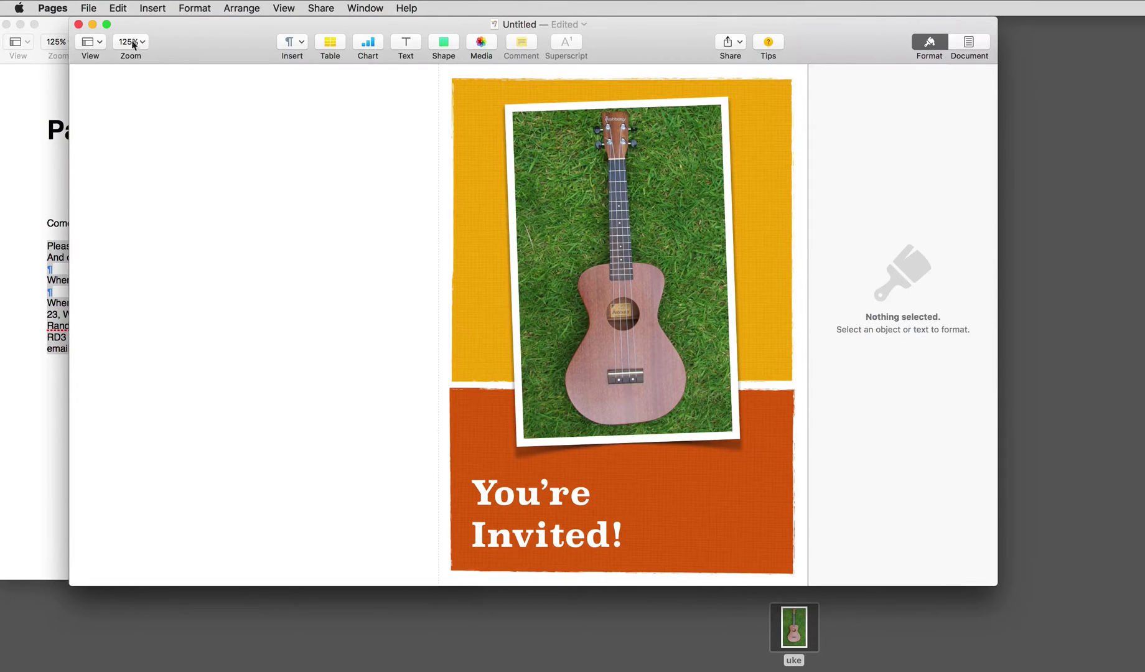
# - Open the Print dialog and set the page range from 2 to 2
pyautogui.click(93, 9)
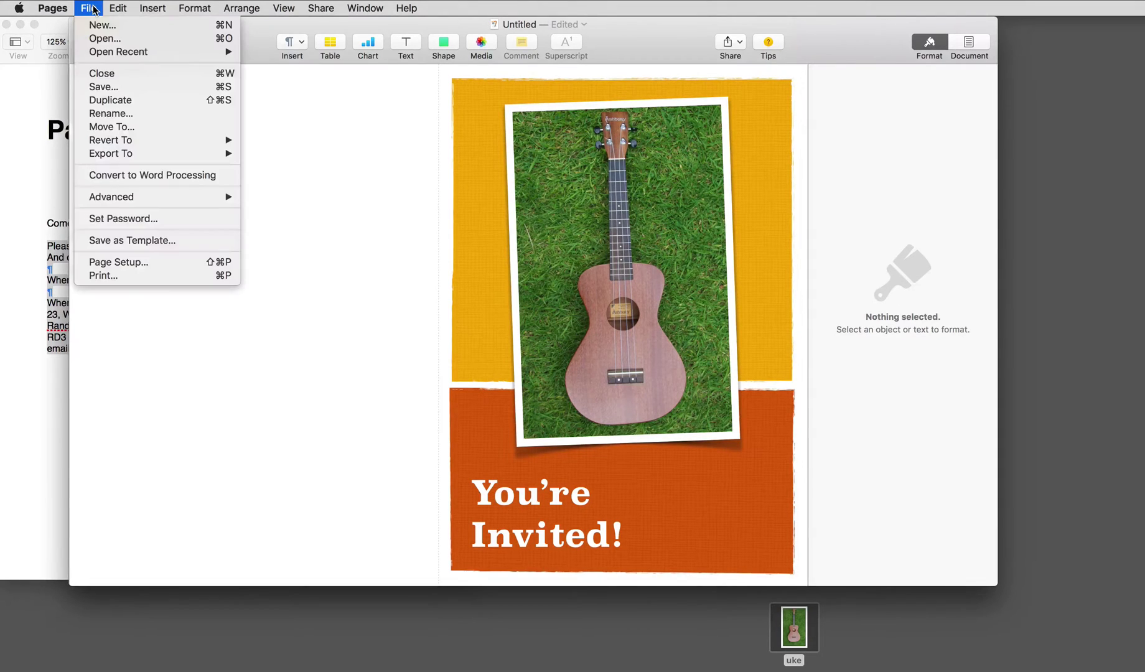
pyautogui.click(106, 274)
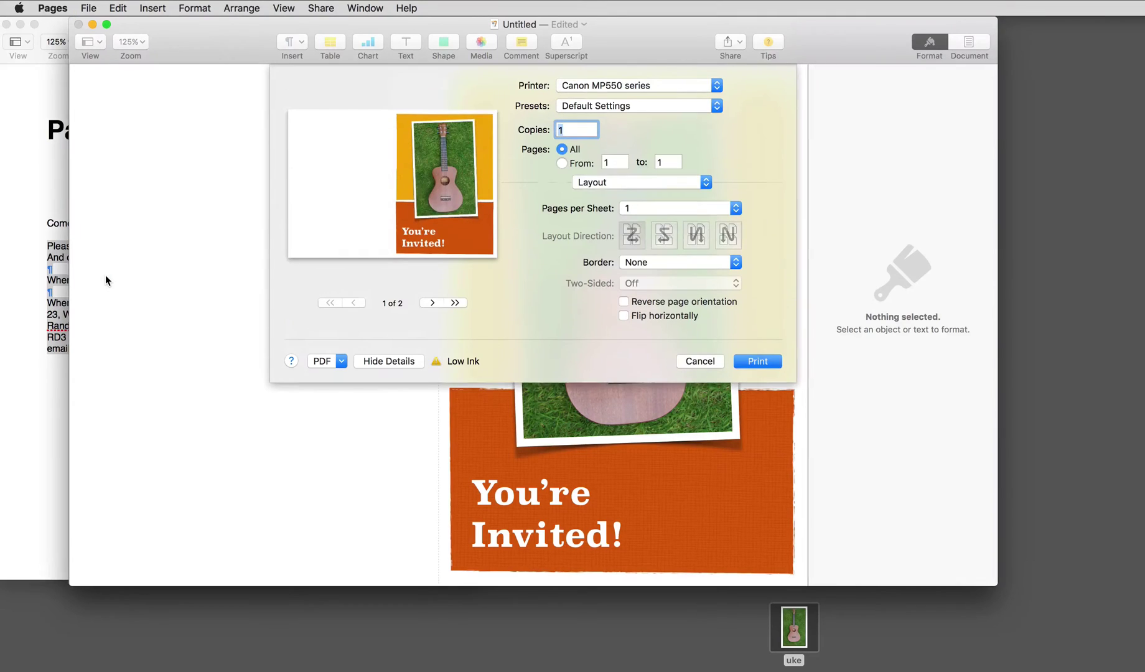
pyautogui.click(561, 163)
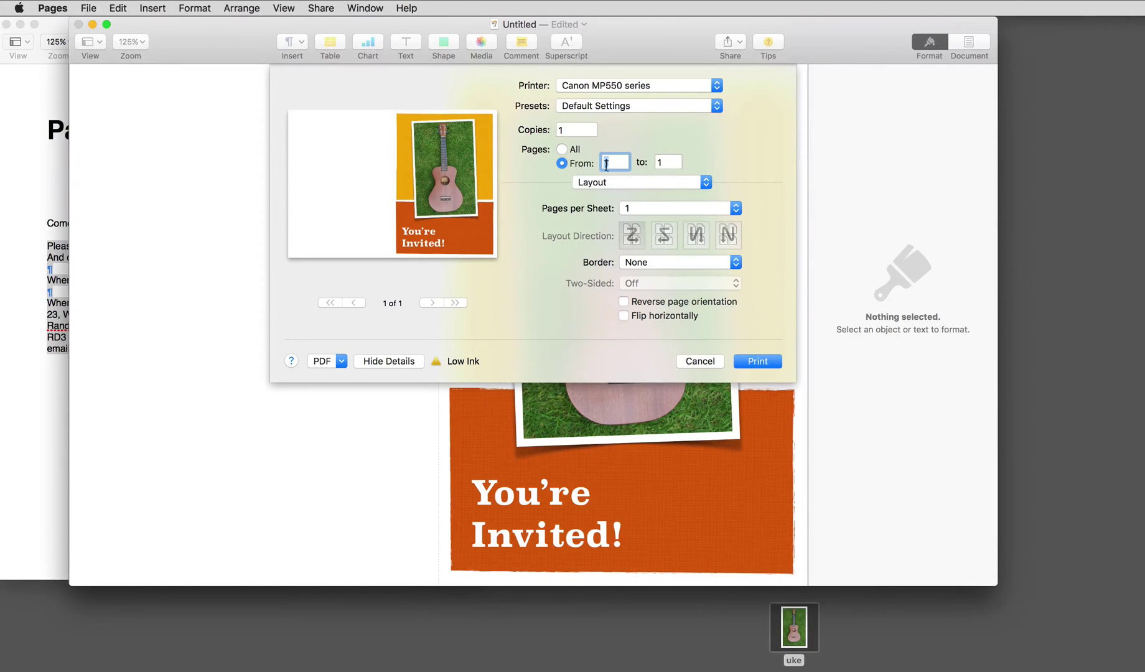
pyautogui.write('2')
pyautogui.press('Tab')
pyautogui.write('2')
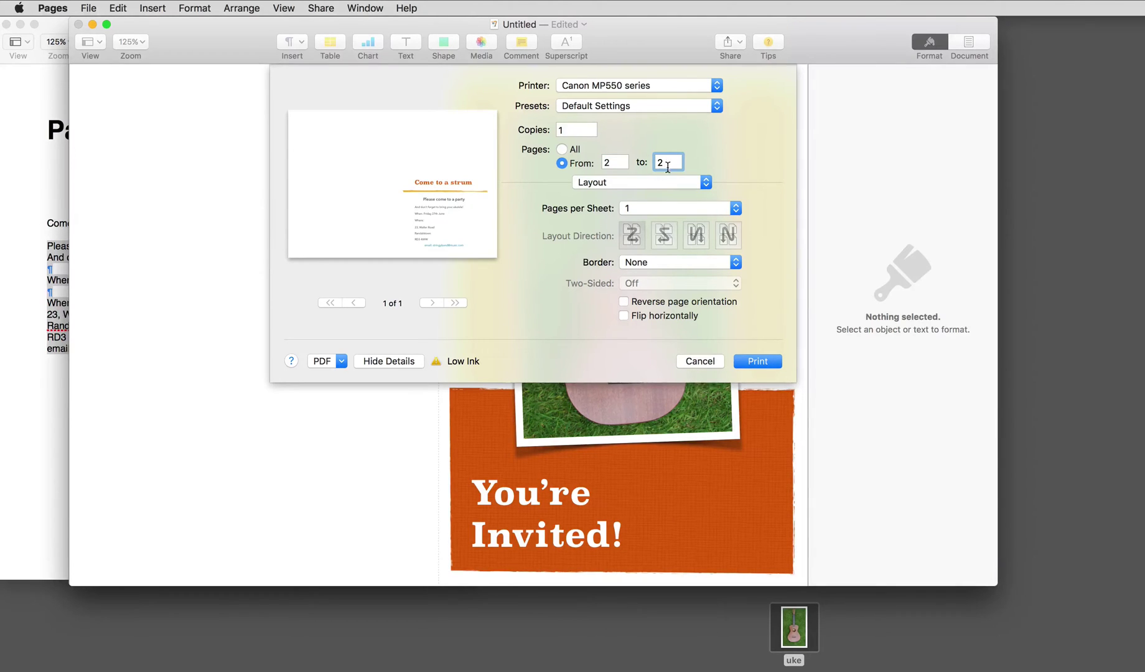